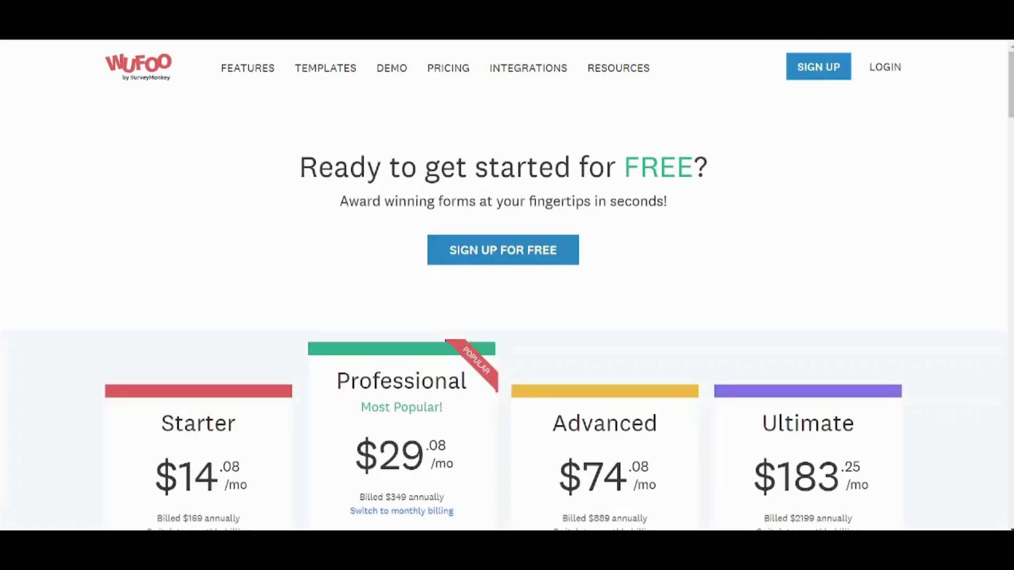
- Start a free Wufoo sign-up and enter the account e-mail and password
{"action": "scroll", "coordinate": [506, 285], "scroll_direction": "down", "scroll_amount": 8}
{"action": "scroll", "coordinate": [661, 145], "scroll_direction": "up", "scroll_amount": 3}
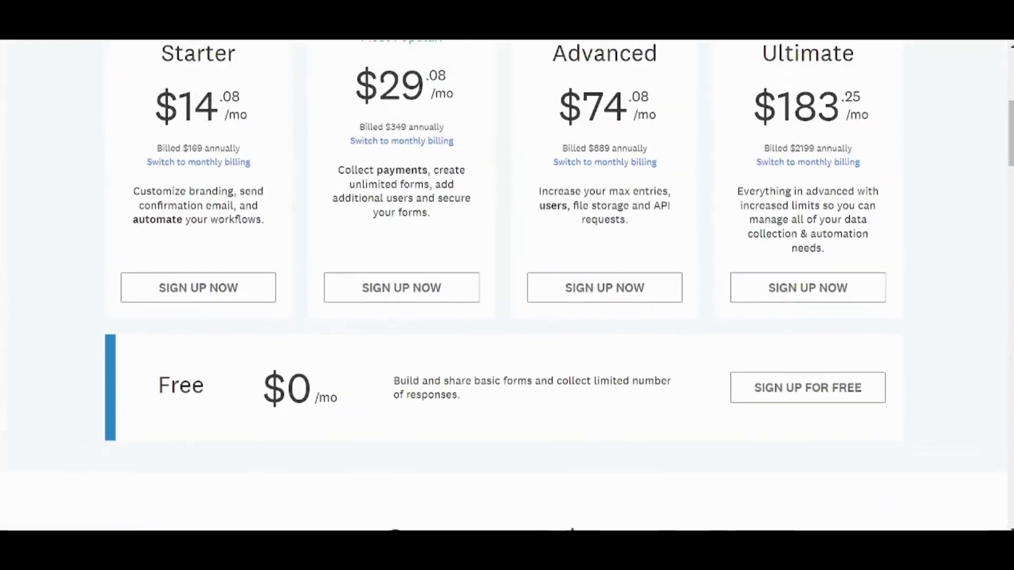
{"action": "scroll", "coordinate": [830, 140], "scroll_direction": "up", "scroll_amount": 3}
{"action": "scroll", "coordinate": [507, 285], "scroll_direction": "up", "scroll_amount": 4}
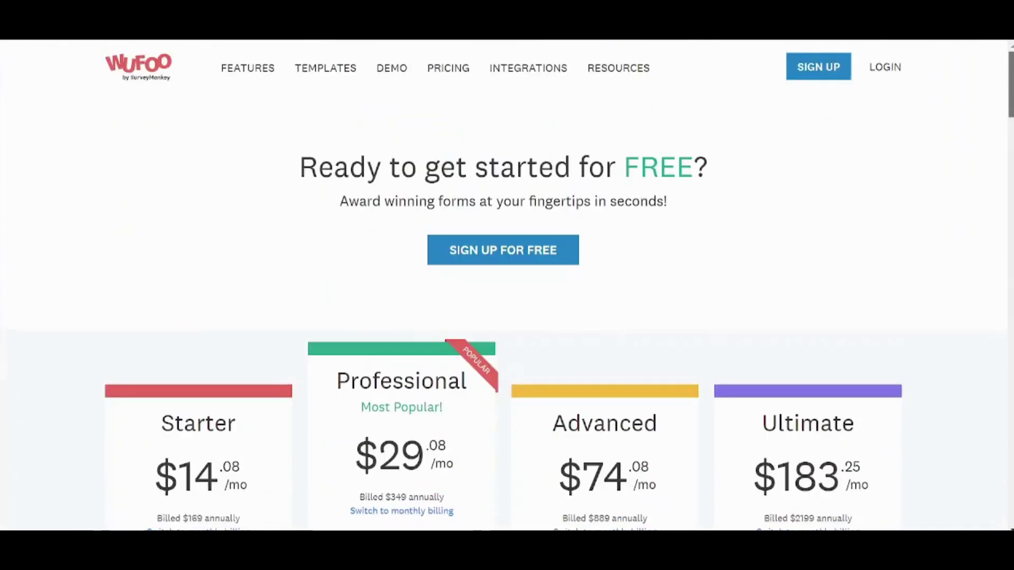
{"action": "scroll", "coordinate": [507, 285], "scroll_direction": "down", "scroll_amount": 4}
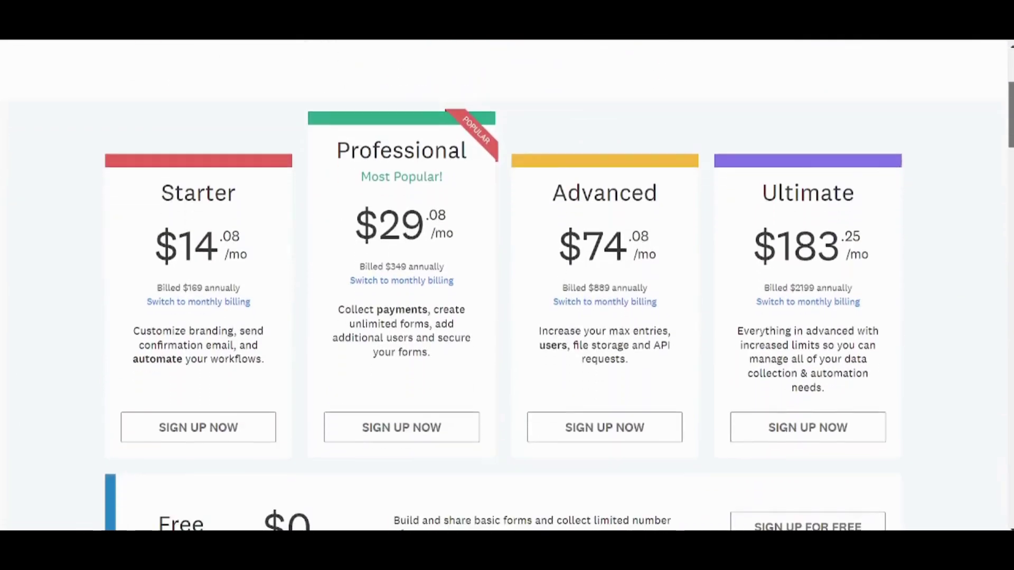
{"action": "scroll", "coordinate": [584, 210], "scroll_direction": "up", "scroll_amount": 4}
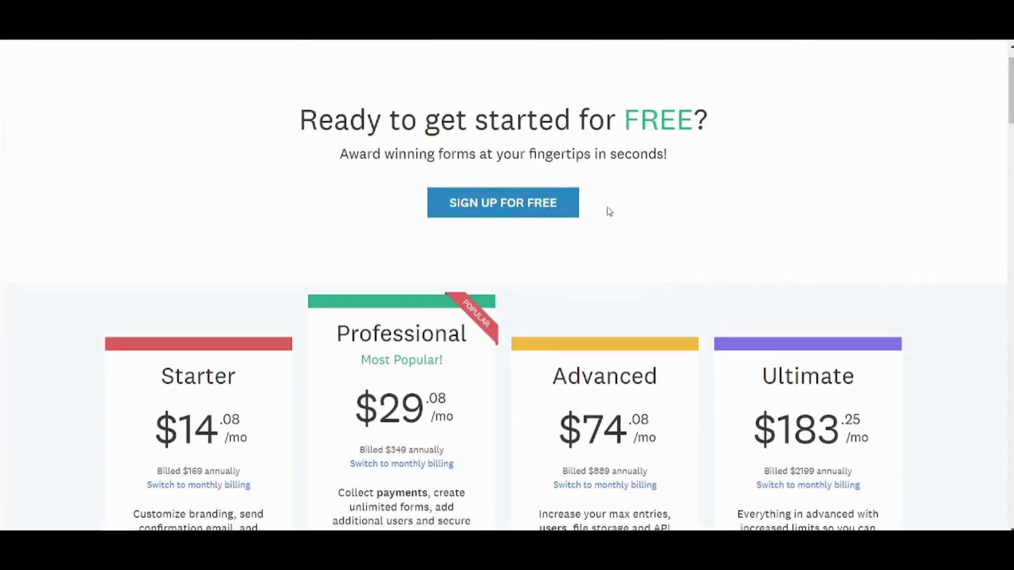
{"action": "left_click", "coordinate": [512, 200]}
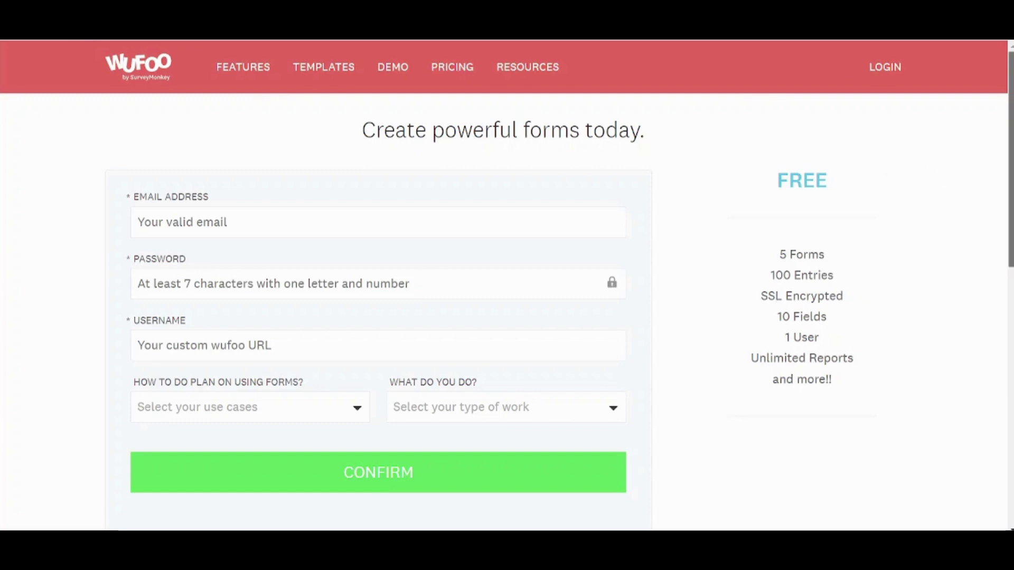
{"action": "left_click", "coordinate": [245, 220]}
{"action": "left_click", "coordinate": [240, 259]}
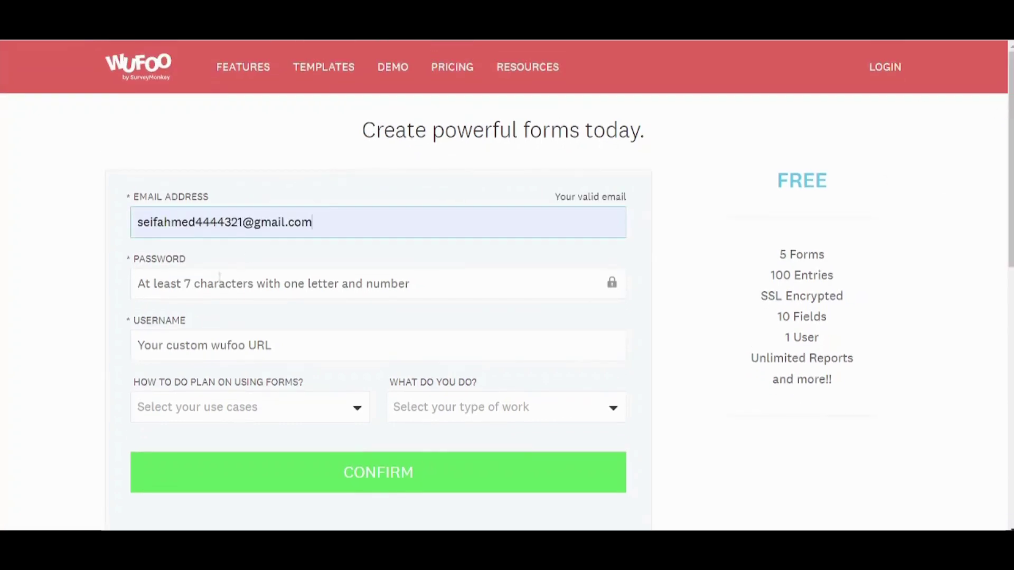
{"action": "left_click", "coordinate": [219, 278]}
{"action": "type", "text": "•••••••"}
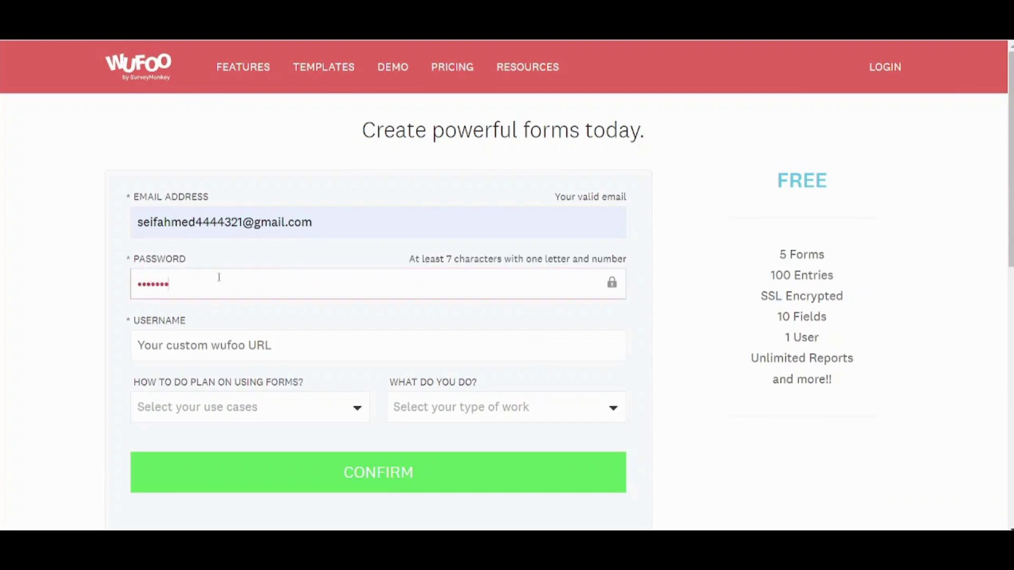
- Enter an account username, replacing the first one after it was rejected
{"action": "left_click", "coordinate": [228, 349]}
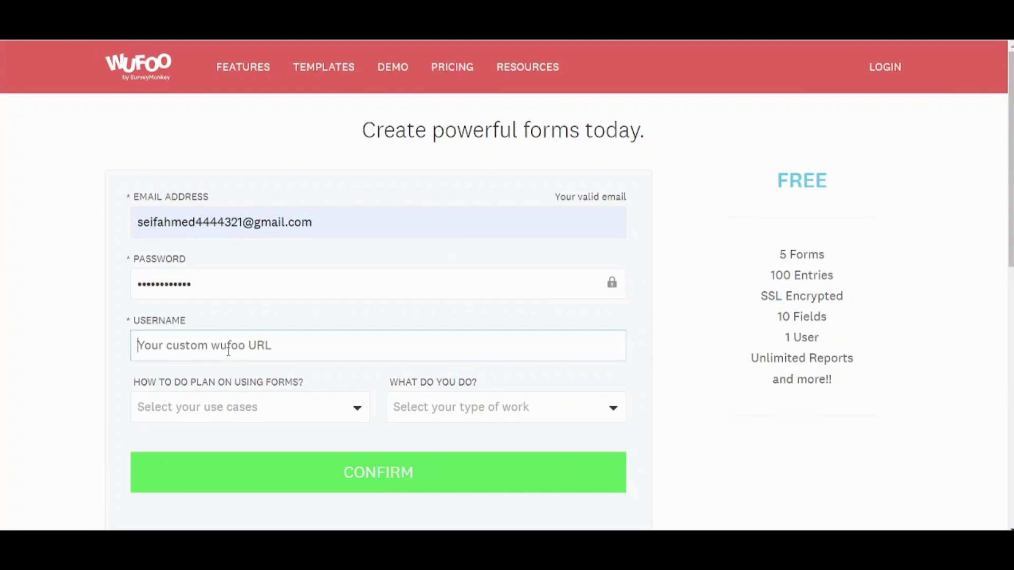
{"action": "type", "text": "Seif.ahmed4"}
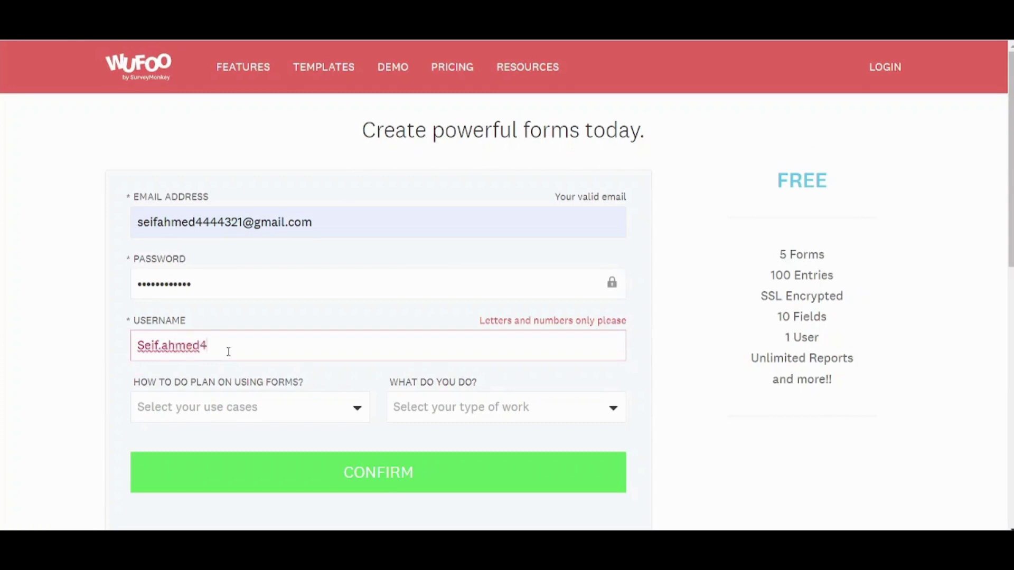
{"action": "key", "text": "BackSpace"}
{"action": "key", "text": "BackSpace"}
{"action": "key", "text": "BackSpace"}
{"action": "key", "text": "BackSpace"}
{"action": "key", "text": "BackSpace"}
{"action": "key", "text": "BackSpace"}
{"action": "key", "text": "BackSpace"}
{"action": "key", "text": "BackSpace"}
{"action": "key", "text": "BackSpace"}
{"action": "key", "text": "BackSpace"}
{"action": "key", "text": "BackSpace"}
{"action": "type", "text": "Sei"}
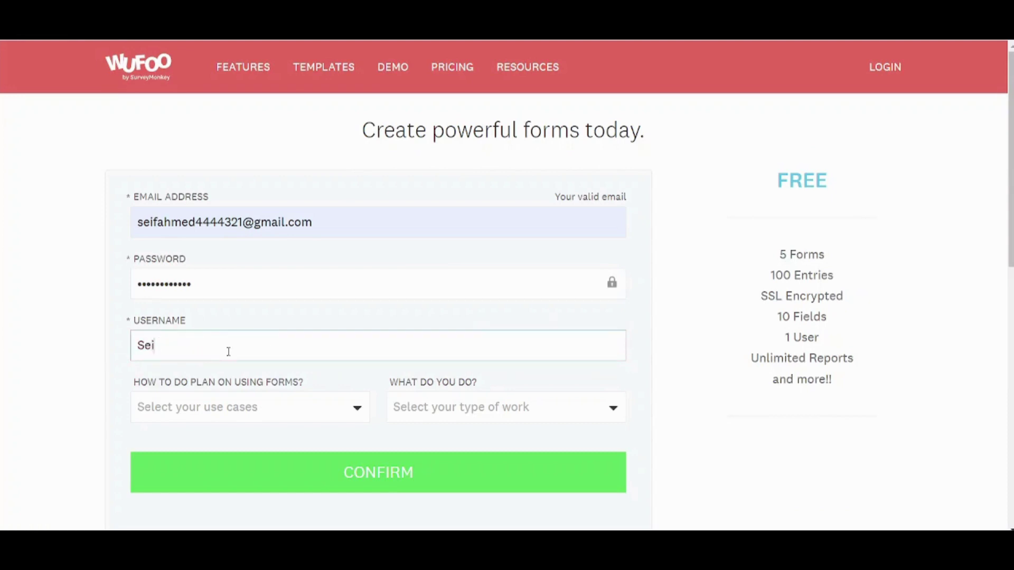
{"action": "type", "text": "fahmed4"}
{"action": "left_click", "coordinate": [691, 389]}
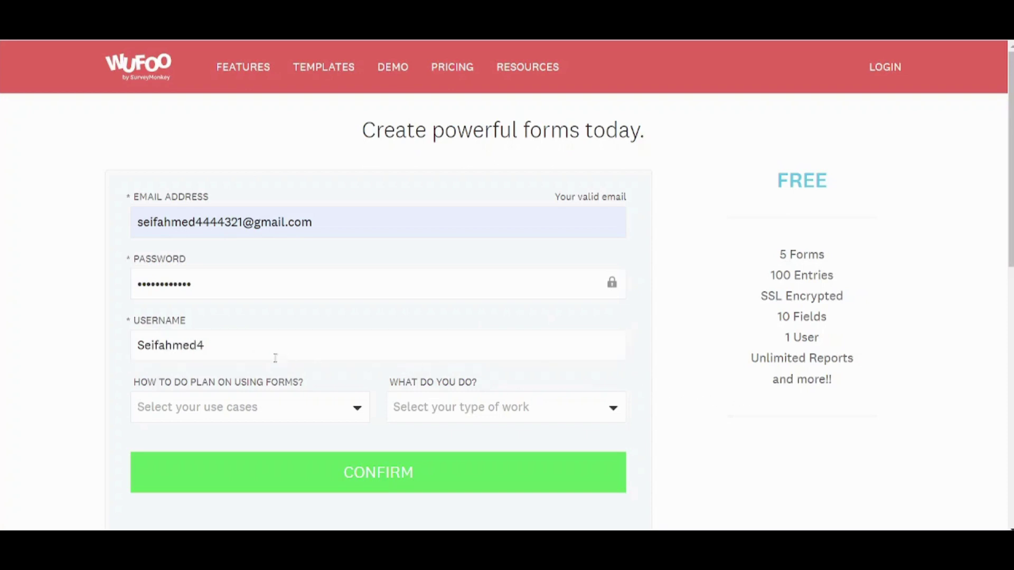
- Tick Contact Forms, Event Registration, Payment Collection, Applications and Online Orders / eCommerce as use cases
{"action": "left_click", "coordinate": [260, 411]}
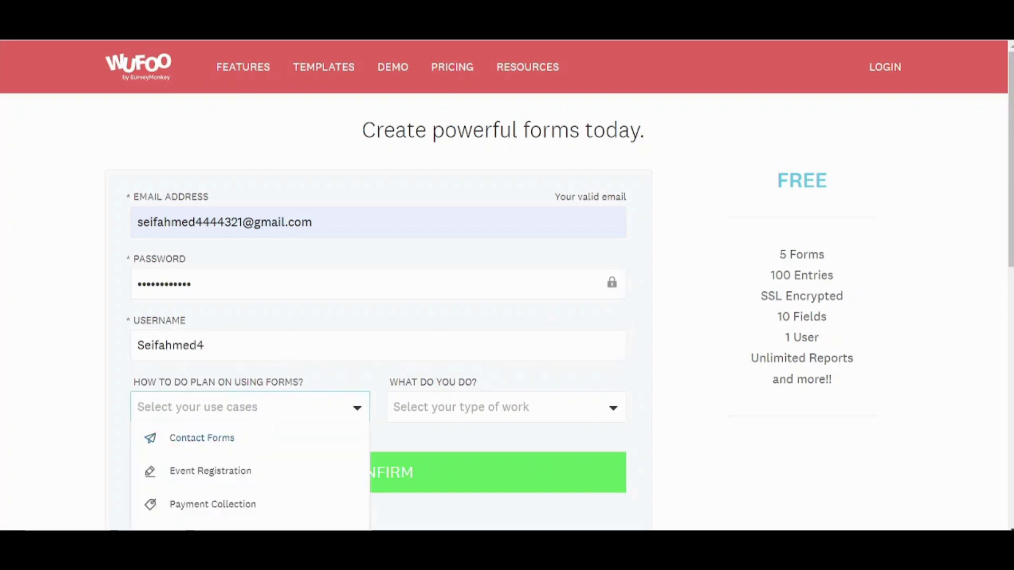
{"action": "left_click_drag", "start_coordinate": [1007, 224], "coordinate": [1007, 289]}
{"action": "left_click_drag", "start_coordinate": [1008, 238], "coordinate": [1009, 288]}
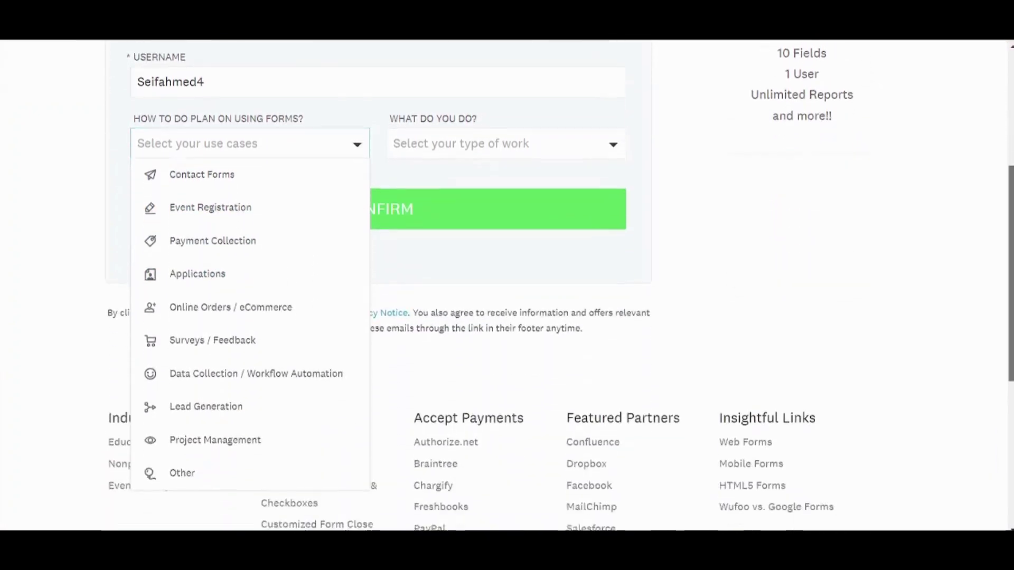
{"action": "scroll", "coordinate": [507, 285], "scroll_direction": "down", "scroll_amount": 1}
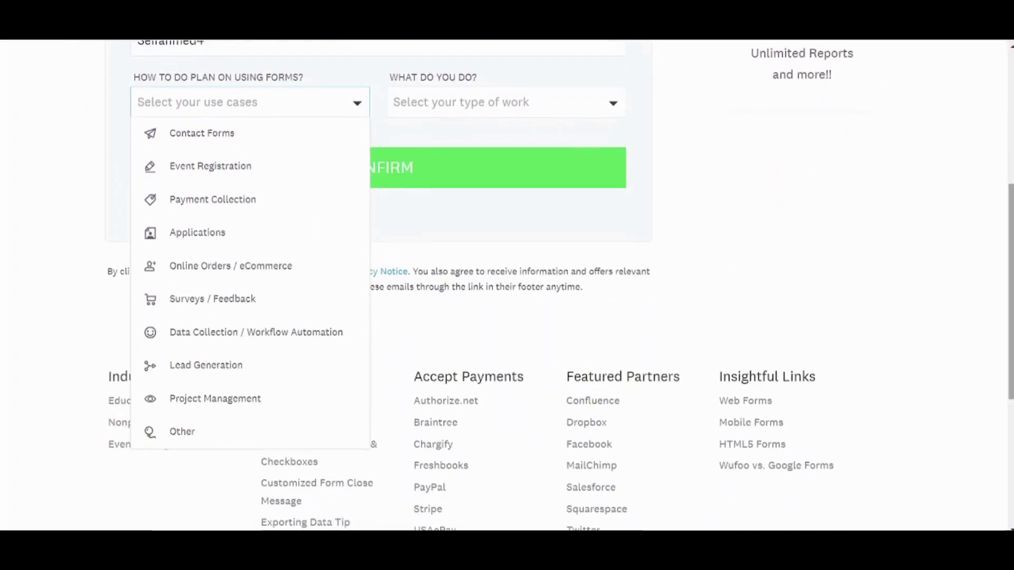
{"action": "left_click", "coordinate": [238, 143]}
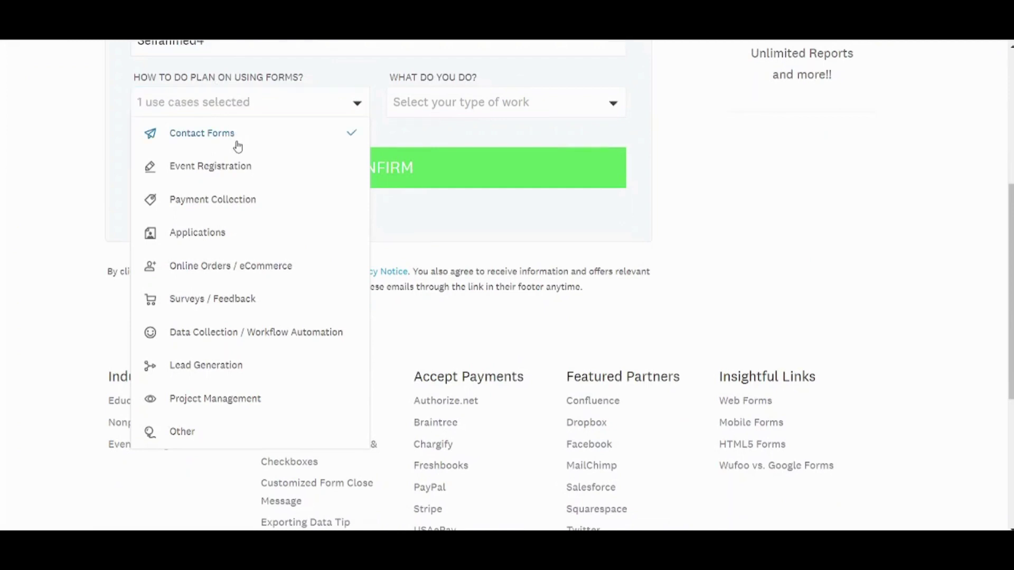
{"action": "left_click", "coordinate": [199, 182]}
{"action": "left_click", "coordinate": [199, 199]}
{"action": "left_click", "coordinate": [199, 229]}
{"action": "left_click", "coordinate": [210, 264]}
- Choose Marketing / Sales as the work type and submit the sign-up
{"action": "left_click", "coordinate": [533, 108]}
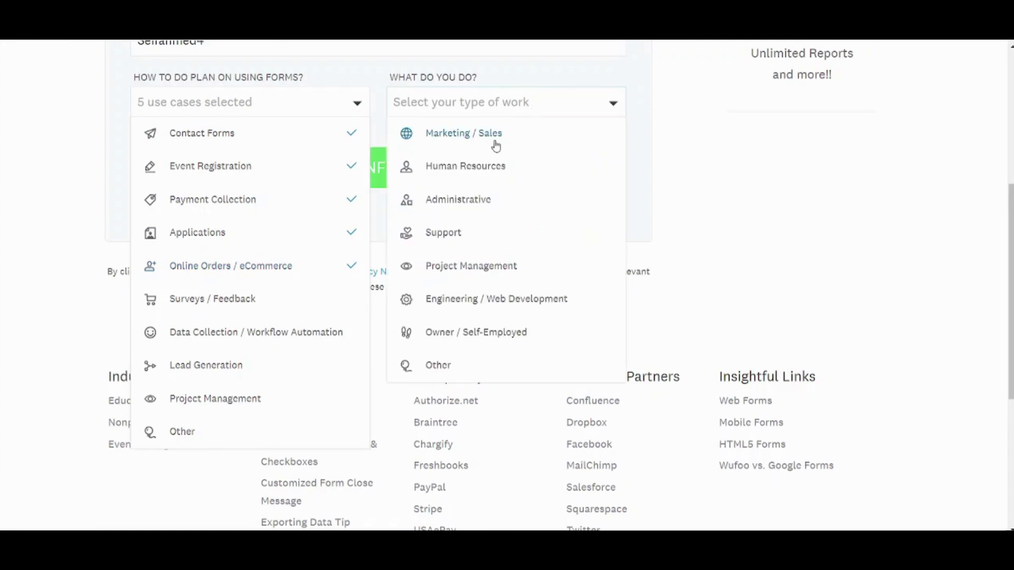
{"action": "left_click", "coordinate": [495, 138]}
{"action": "left_click", "coordinate": [789, 191]}
{"action": "left_click", "coordinate": [371, 168]}
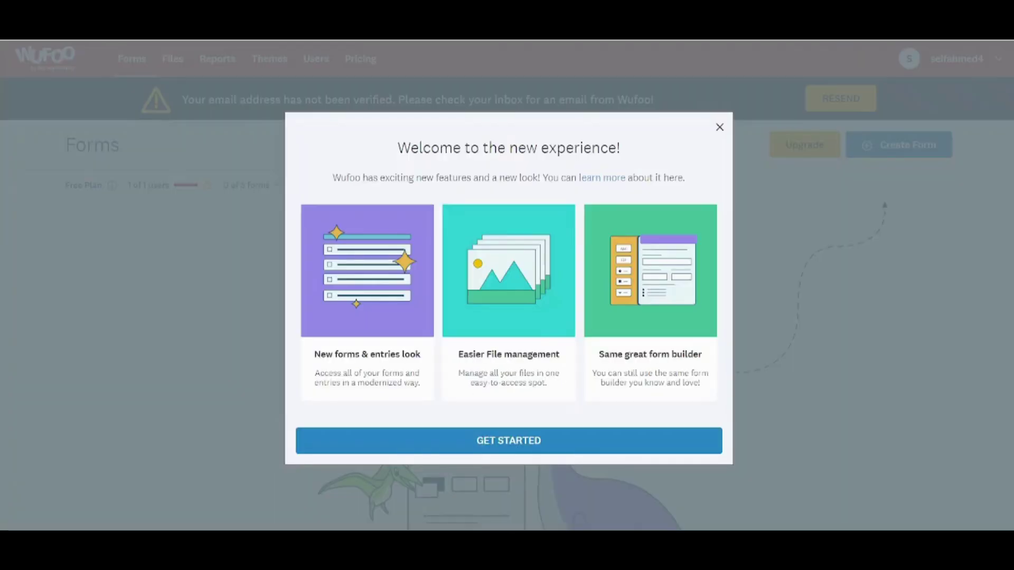
- Dismiss the welcome message and start a new form from the template gallery
{"action": "left_click", "coordinate": [940, 331]}
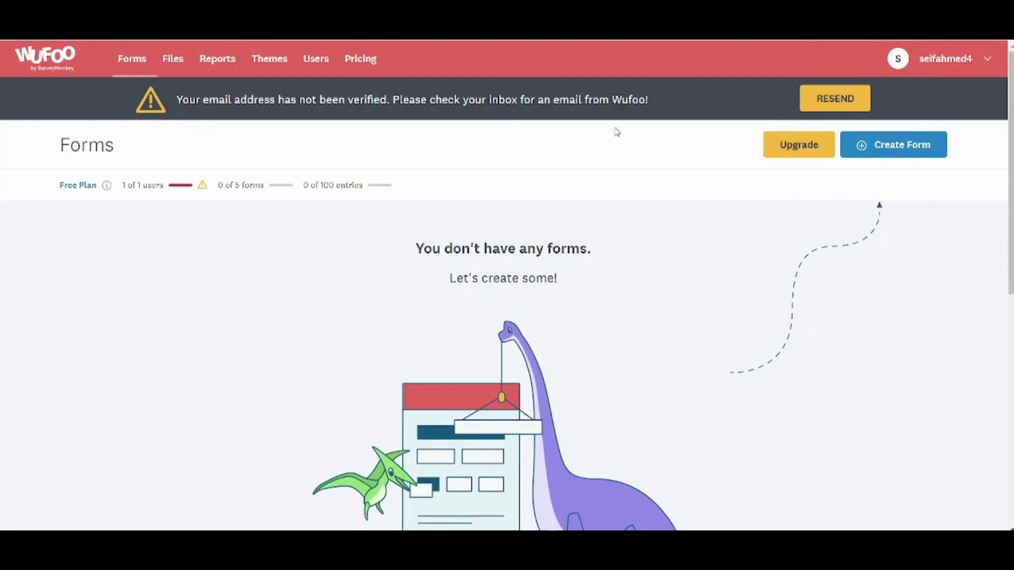
{"action": "left_click", "coordinate": [892, 148]}
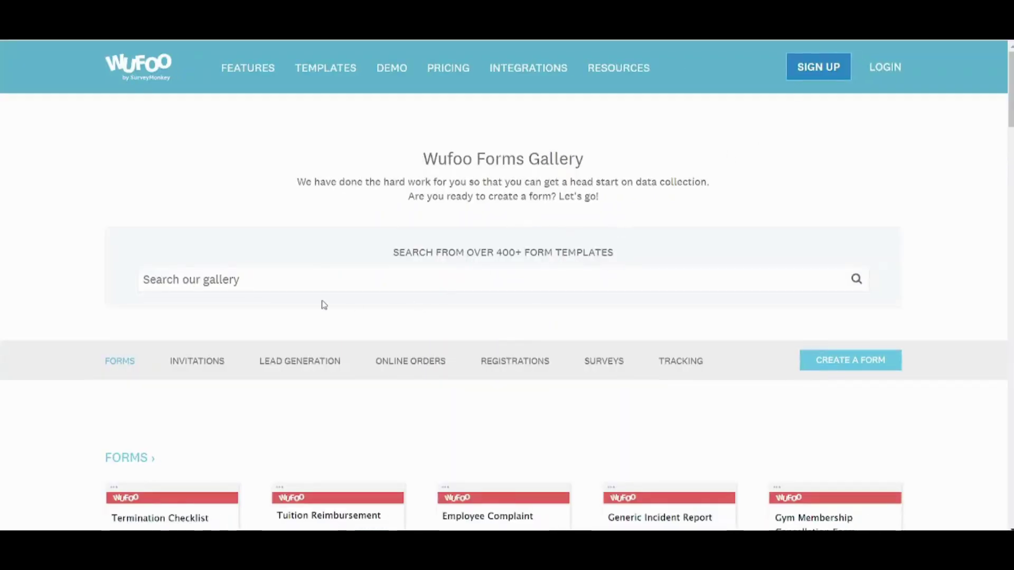
- Browse the template gallery categories, such as Termination Checklist, and click into the gallery search
{"action": "scroll", "coordinate": [324, 305], "scroll_direction": "down", "scroll_amount": 1}
{"action": "scroll", "coordinate": [324, 305], "scroll_direction": "down", "scroll_amount": 8}
{"action": "scroll", "coordinate": [324, 305], "scroll_direction": "up", "scroll_amount": 2}
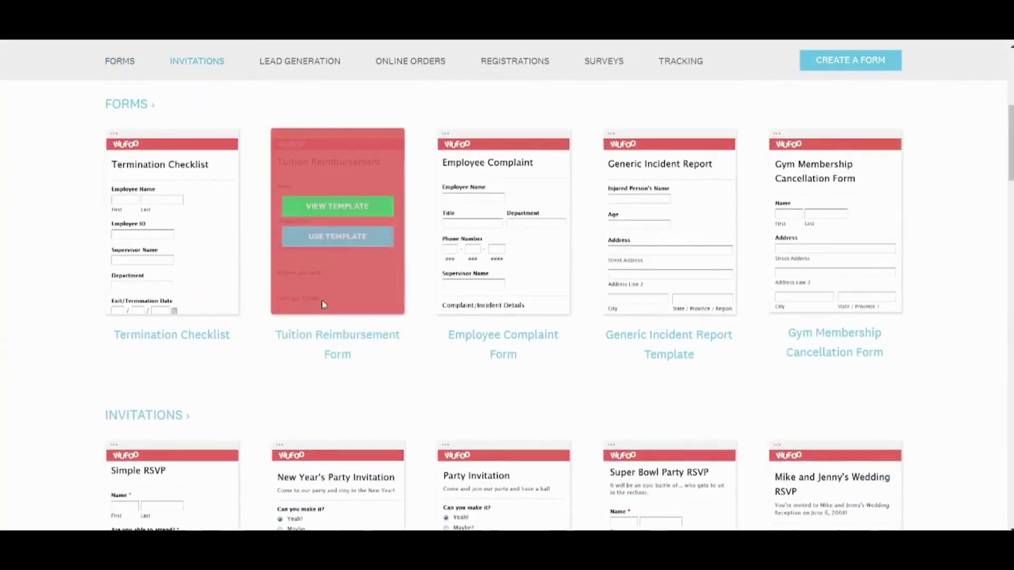
{"action": "left_click_drag", "start_coordinate": [102, 340], "coordinate": [254, 354]}
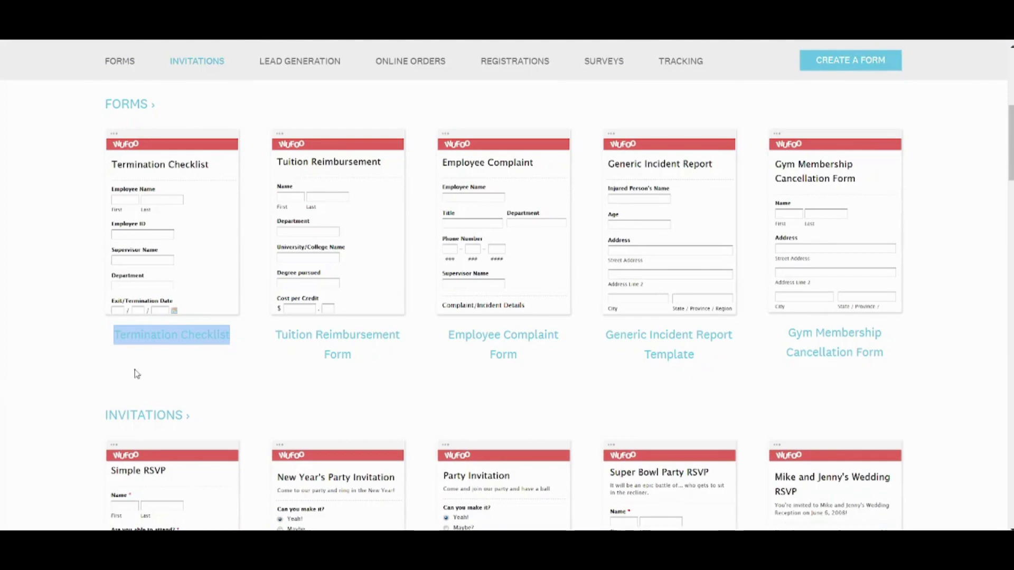
{"action": "left_click", "coordinate": [20, 403]}
{"action": "scroll", "coordinate": [21, 402], "scroll_direction": "down", "scroll_amount": 8}
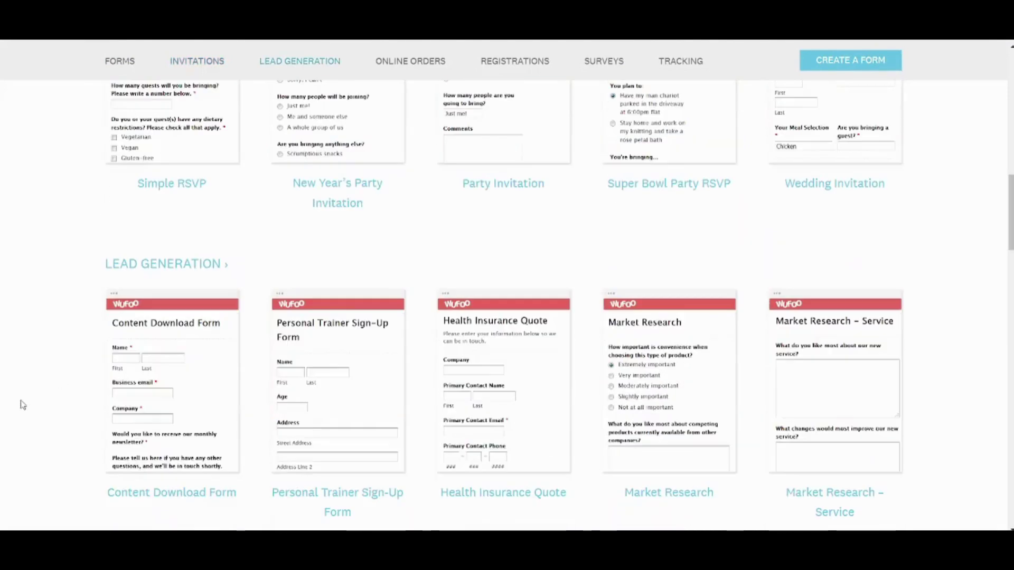
{"action": "left_click", "coordinate": [340, 493]}
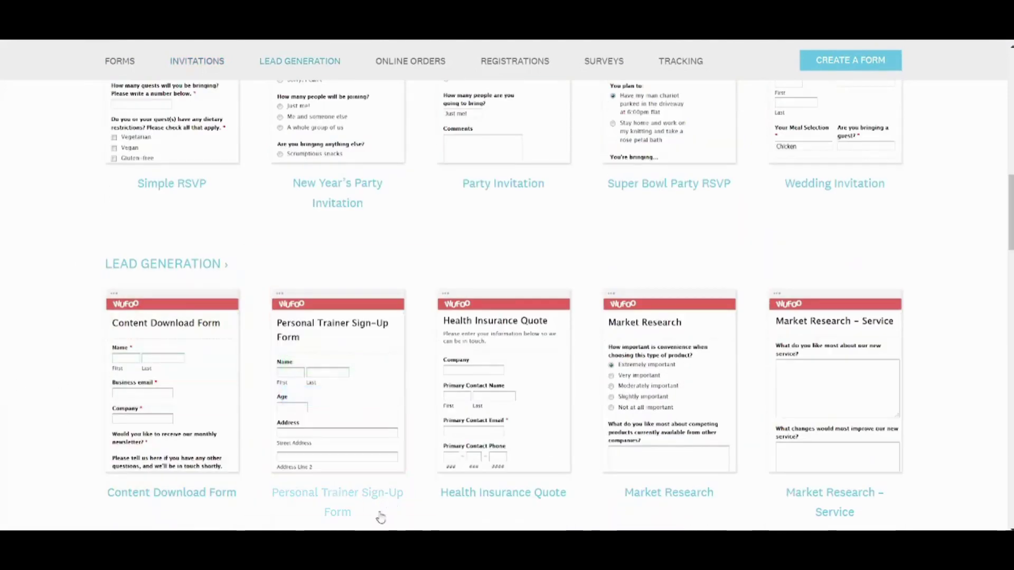
{"action": "scroll", "coordinate": [899, 276], "scroll_direction": "down", "scroll_amount": 9}
{"action": "scroll", "coordinate": [900, 276], "scroll_direction": "down", "scroll_amount": 15}
{"action": "scroll", "coordinate": [900, 276], "scroll_direction": "up", "scroll_amount": 15}
{"action": "scroll", "coordinate": [900, 276], "scroll_direction": "up", "scroll_amount": 12}
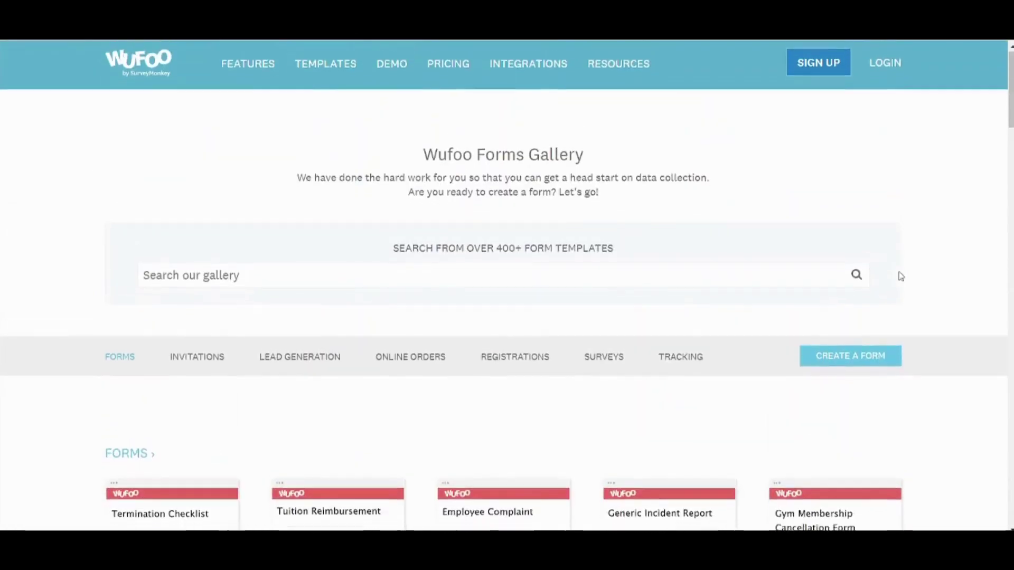
{"action": "scroll", "coordinate": [901, 276], "scroll_direction": "down", "scroll_amount": 1}
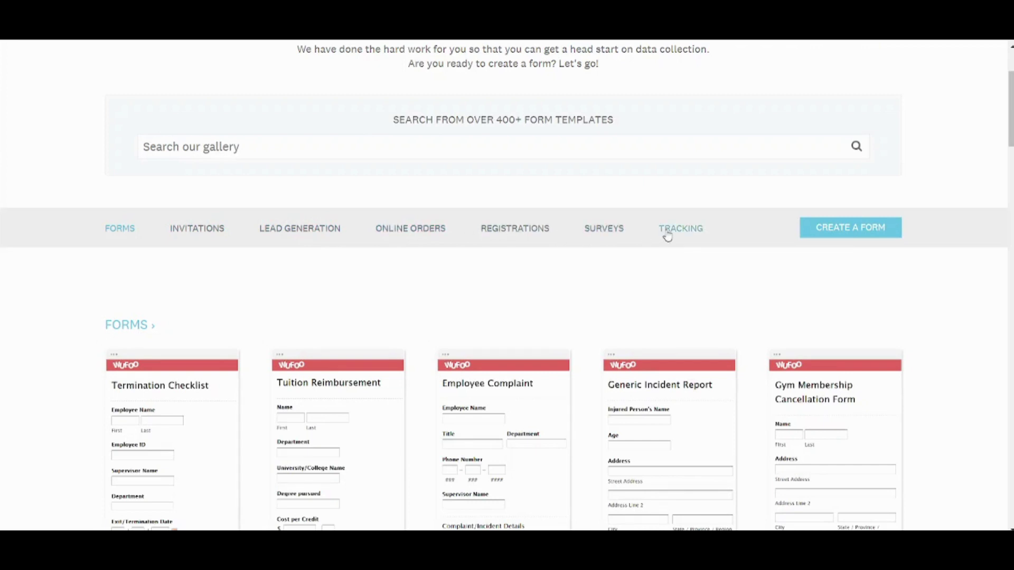
{"action": "left_click", "coordinate": [206, 147]}
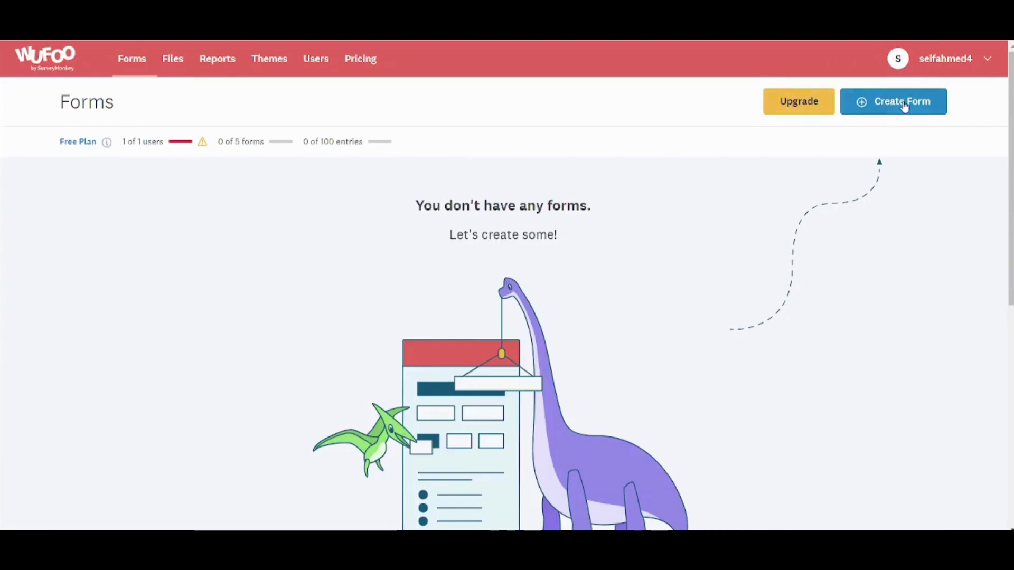
- Start a blank Untitled Form and show its Form Settings
{"action": "left_click", "coordinate": [904, 105]}
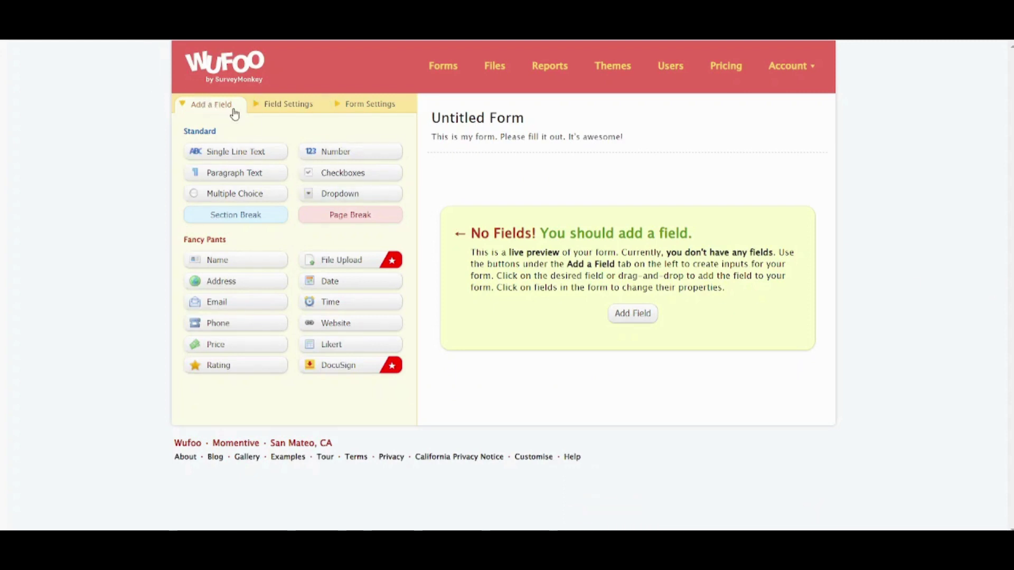
{"action": "left_click", "coordinate": [381, 113]}
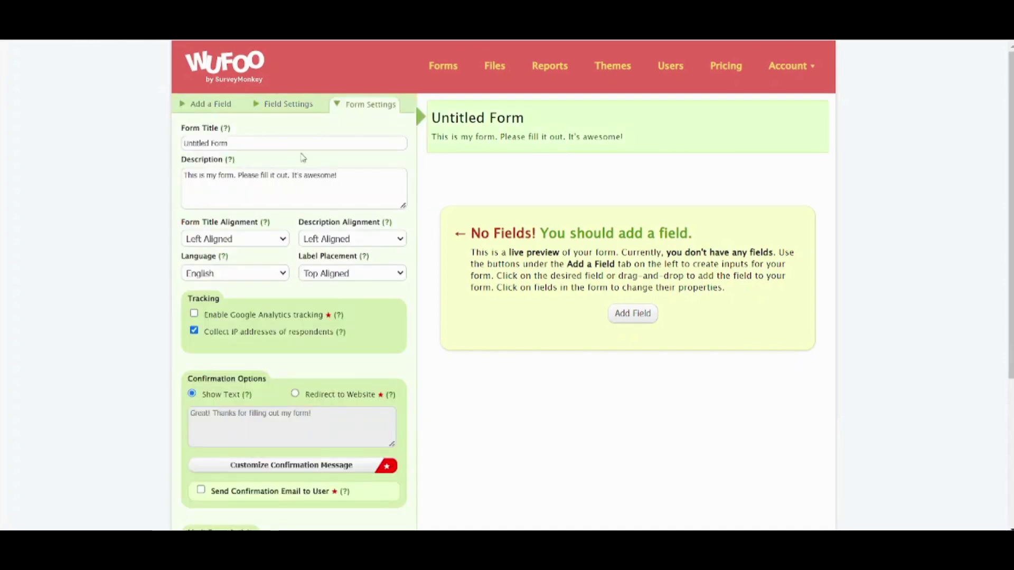
- Replace the form title with 'Tutorial' and the description with 'This form is a tutorial.'
{"action": "left_click", "coordinate": [250, 145]}
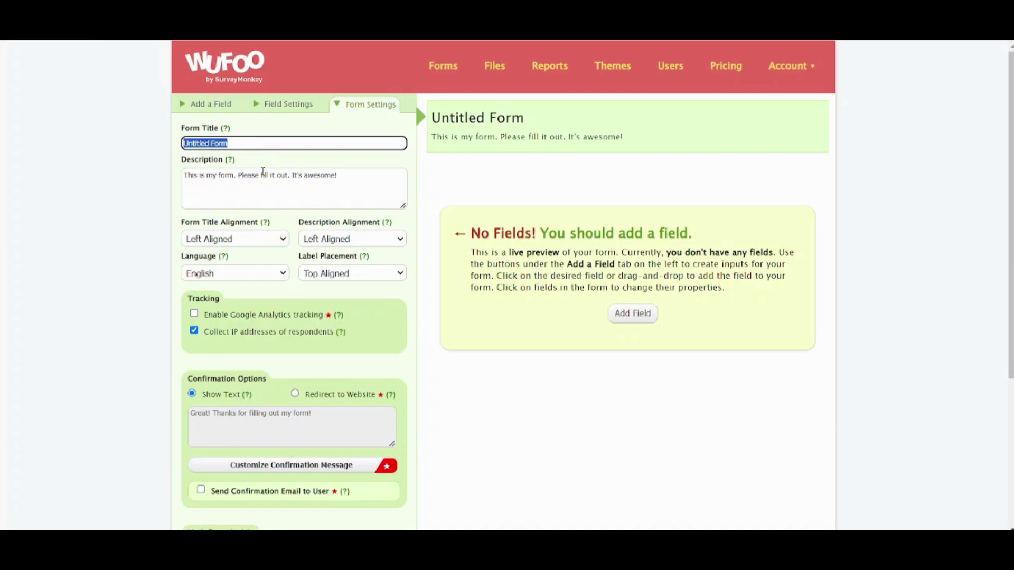
{"action": "type", "text": "Tutorial"}
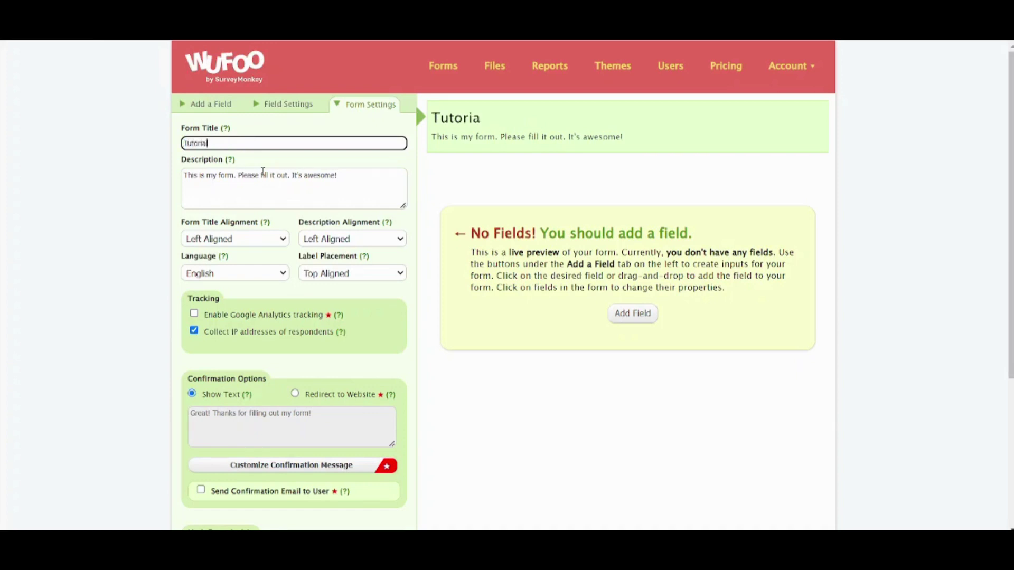
{"action": "left_click", "coordinate": [262, 187]}
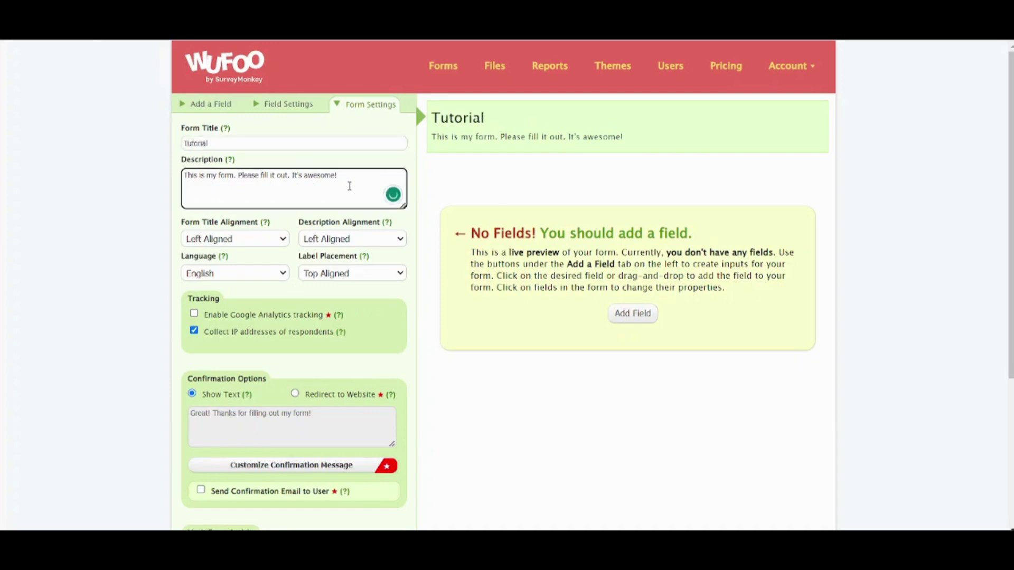
{"action": "left_click_drag", "start_coordinate": [347, 186], "coordinate": [36, 163]}
{"action": "type", "text": "This f"}
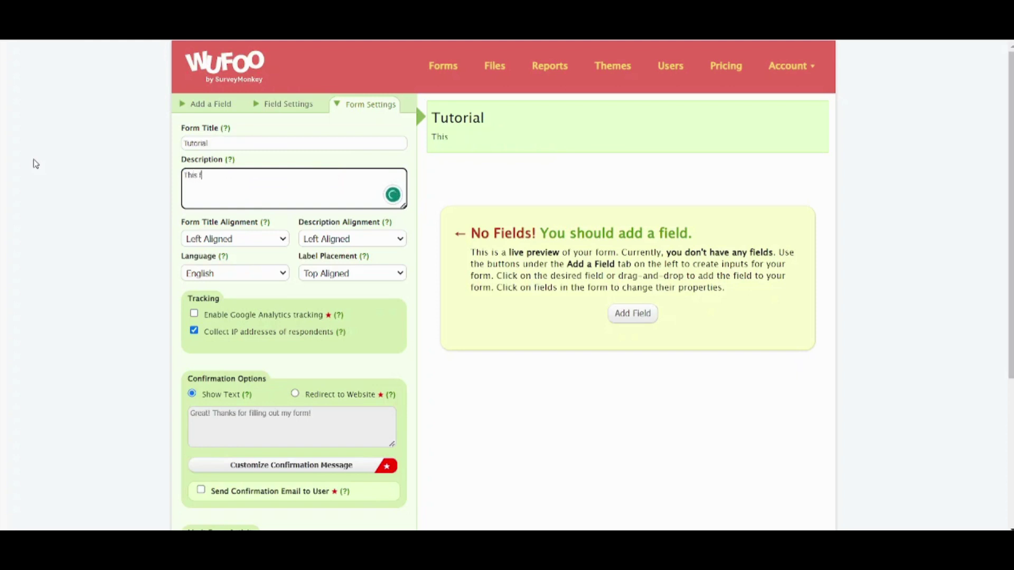
{"action": "type", "text": "orm is a tutorial."}
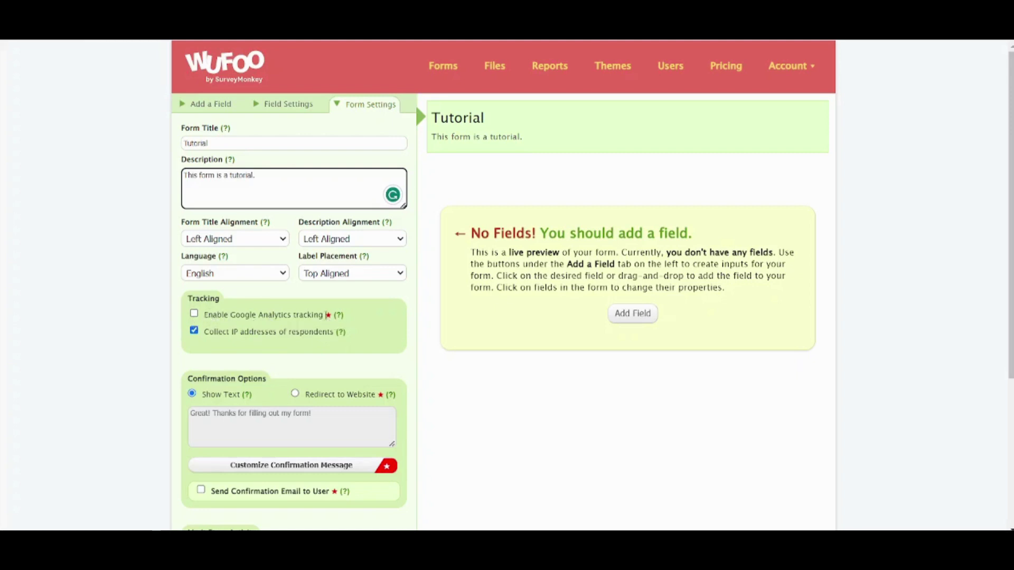
{"action": "double_click", "coordinate": [328, 315]}
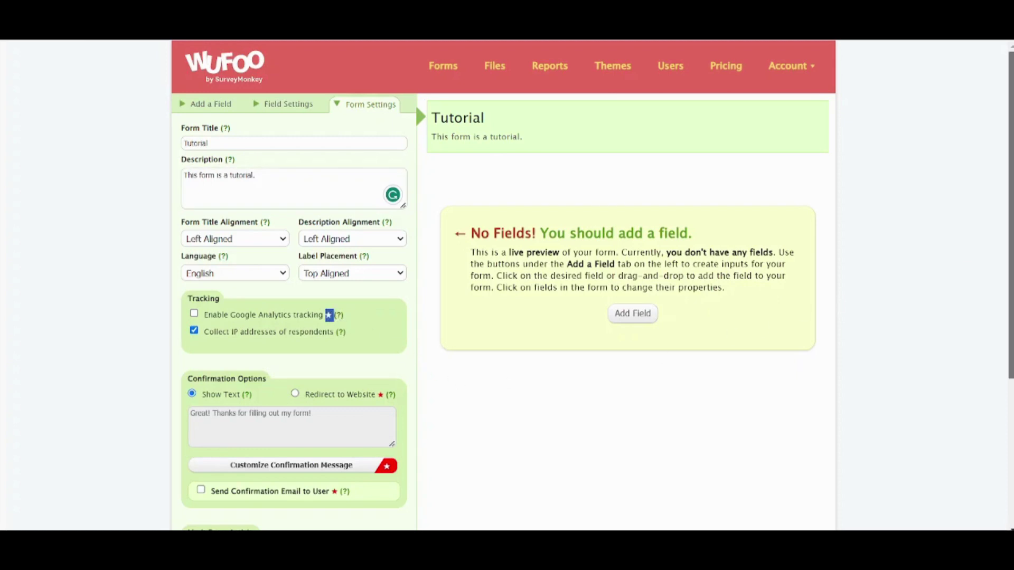
{"action": "scroll", "coordinate": [592, 285], "scroll_direction": "down", "scroll_amount": 3}
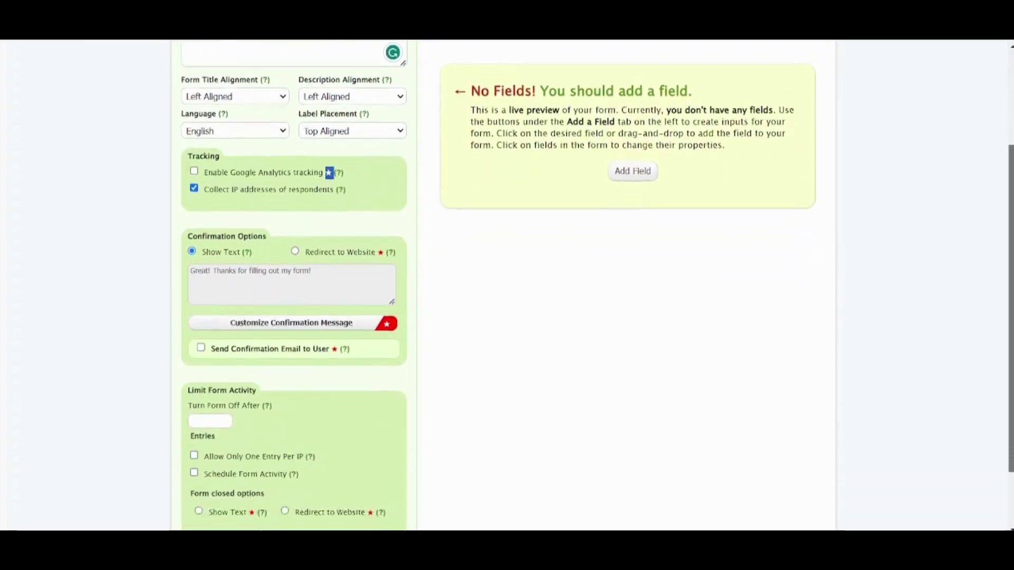
{"action": "scroll", "coordinate": [738, 301], "scroll_direction": "down", "scroll_amount": 1}
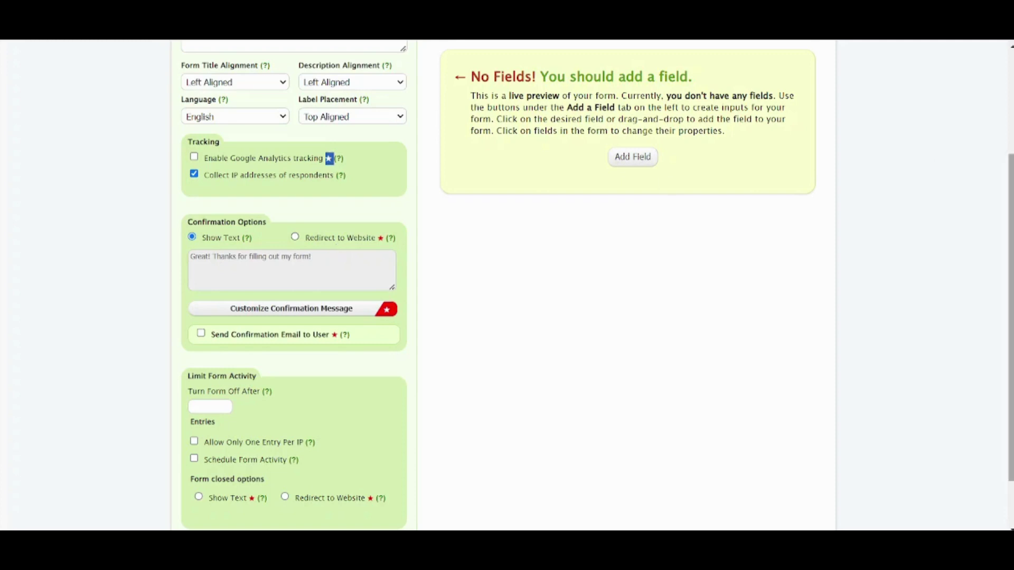
{"action": "scroll", "coordinate": [1010, 316], "scroll_direction": "down", "scroll_amount": 3}
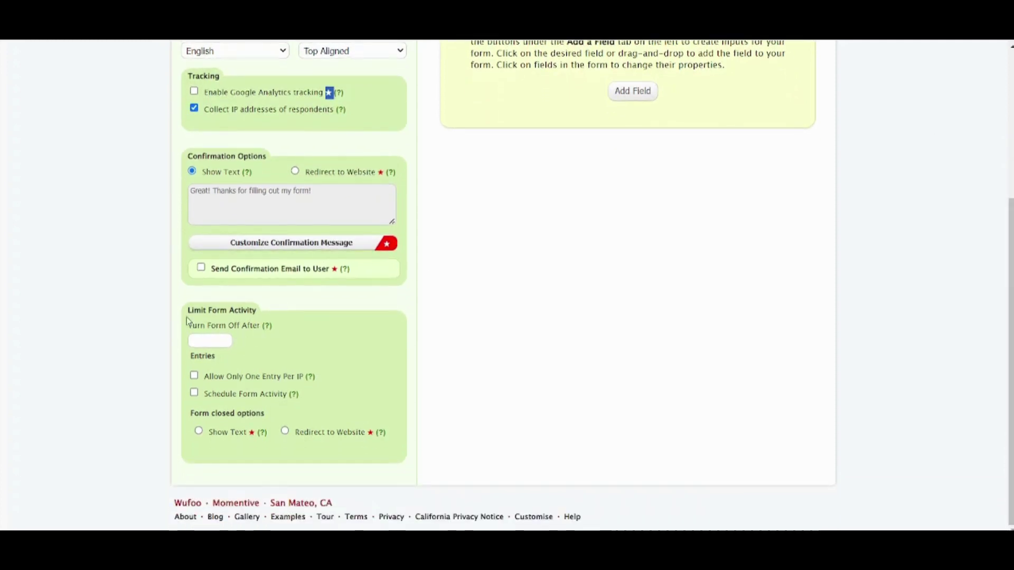
{"action": "left_click_drag", "start_coordinate": [222, 310], "coordinate": [261, 315]}
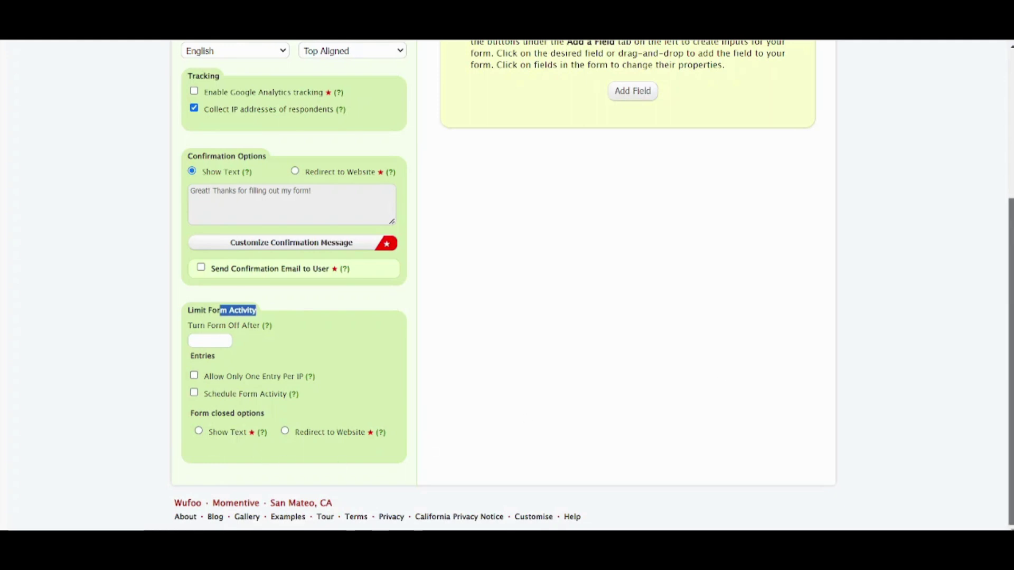
{"action": "left_click_drag", "start_coordinate": [1009, 378], "coordinate": [1005, 231]}
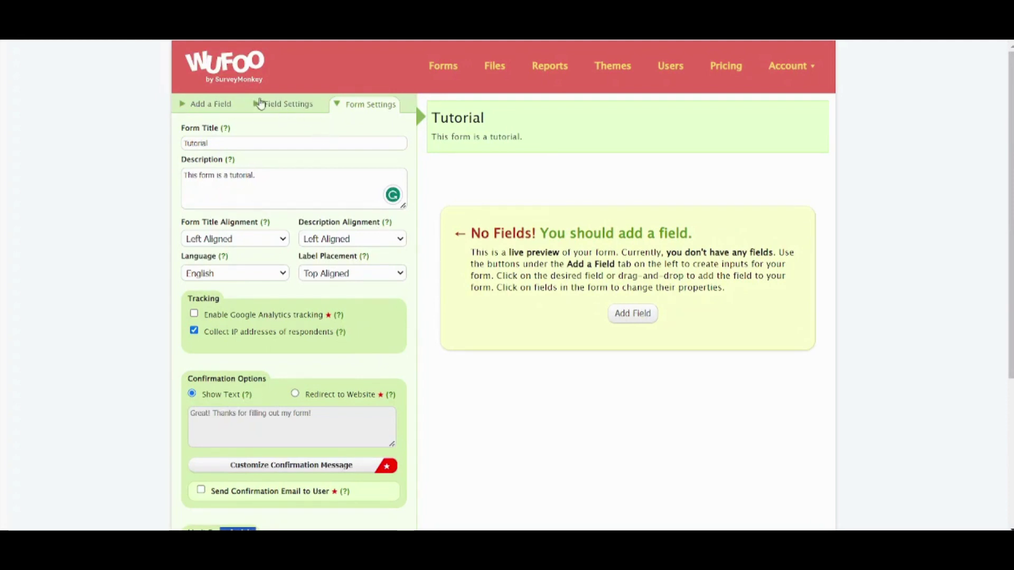
- Drag a Name field onto the form, then an Address field below it
{"action": "left_click", "coordinate": [219, 107]}
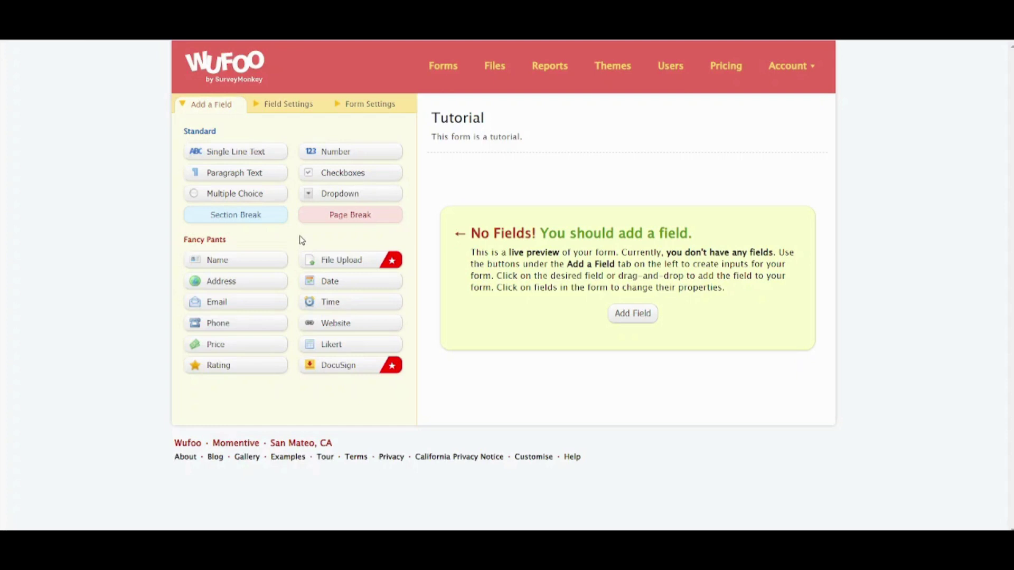
{"action": "left_click_drag", "start_coordinate": [235, 265], "coordinate": [505, 178]}
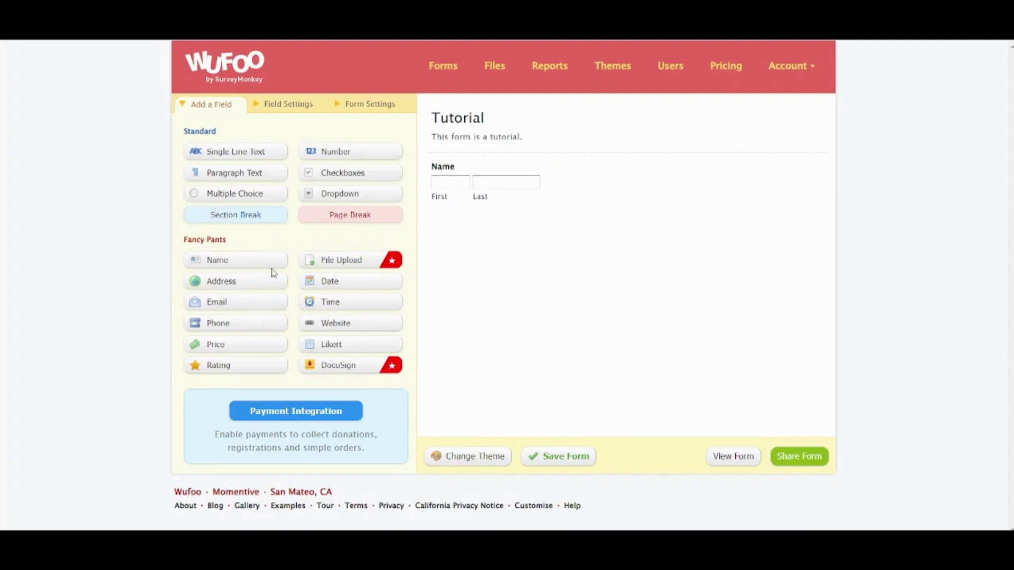
{"action": "left_click_drag", "start_coordinate": [231, 285], "coordinate": [496, 240]}
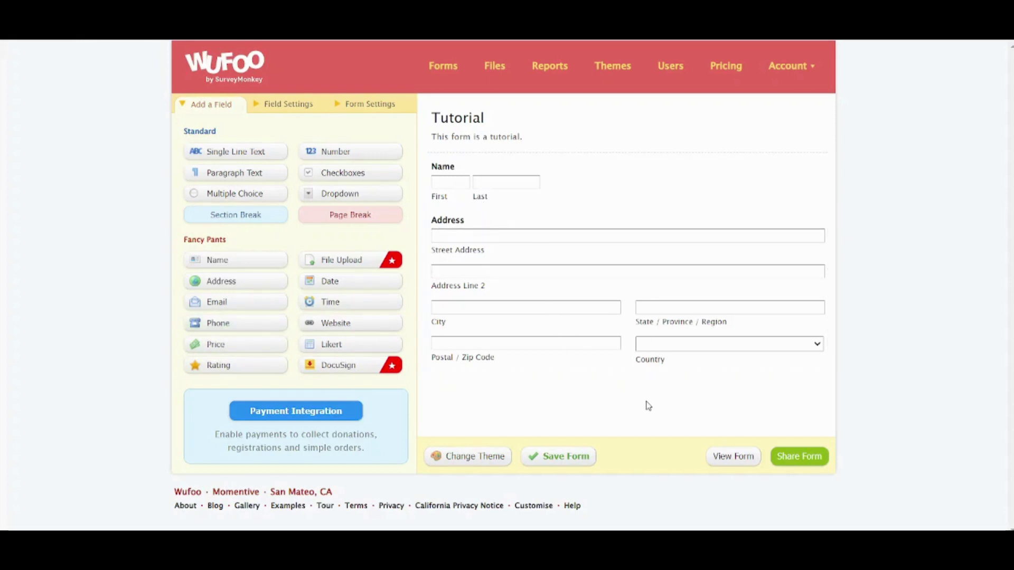
- Save the form, check the live Name and Address fields, and return to the builder
{"action": "left_click", "coordinate": [727, 460]}
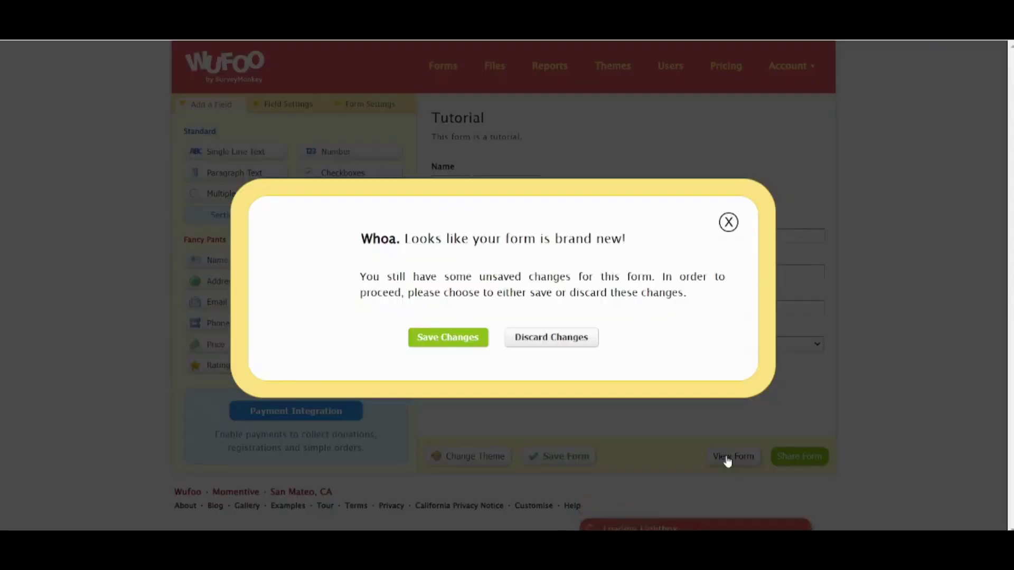
{"action": "left_click", "coordinate": [453, 334]}
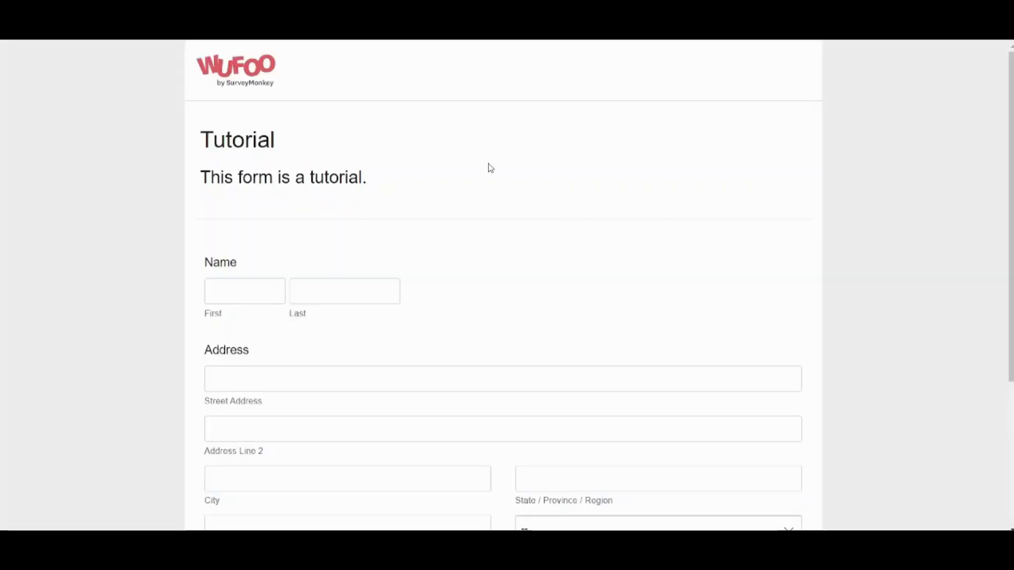
{"action": "scroll", "coordinate": [486, 168], "scroll_direction": "down", "scroll_amount": 1}
{"action": "scroll", "coordinate": [488, 167], "scroll_direction": "down", "scroll_amount": 3}
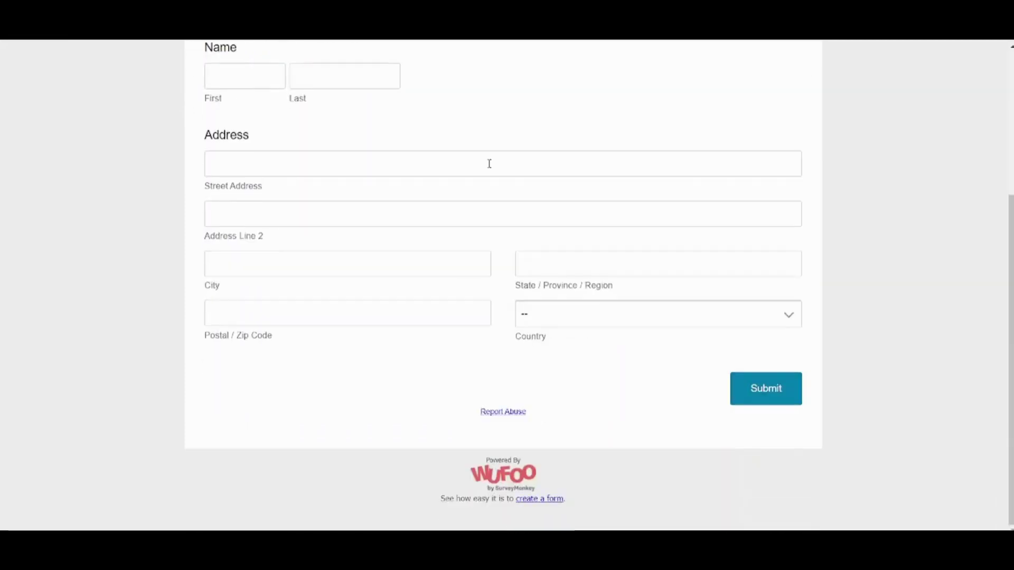
{"action": "scroll", "coordinate": [488, 167], "scroll_direction": "up", "scroll_amount": 4}
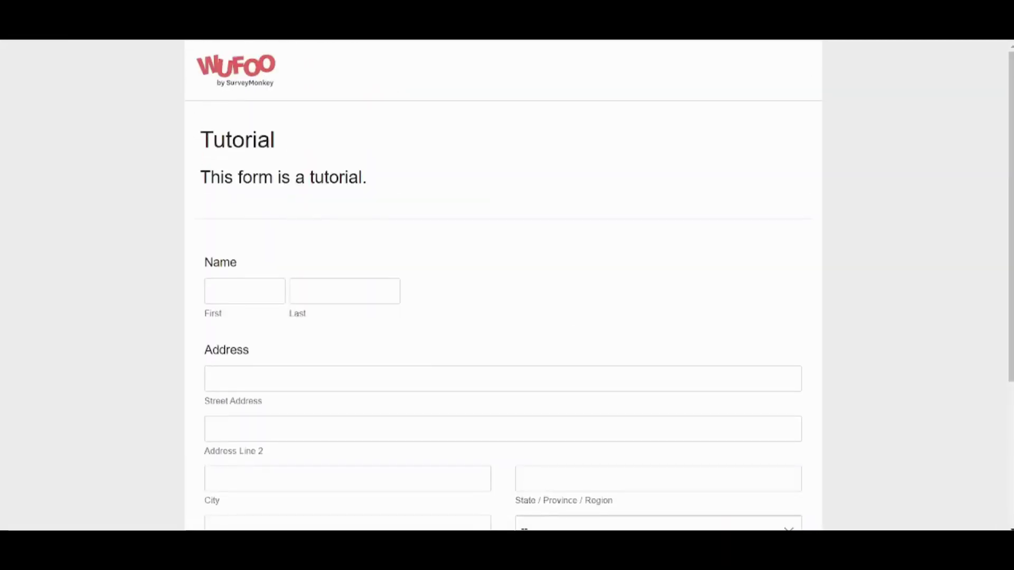
{"action": "key", "text": "ctrl+w"}
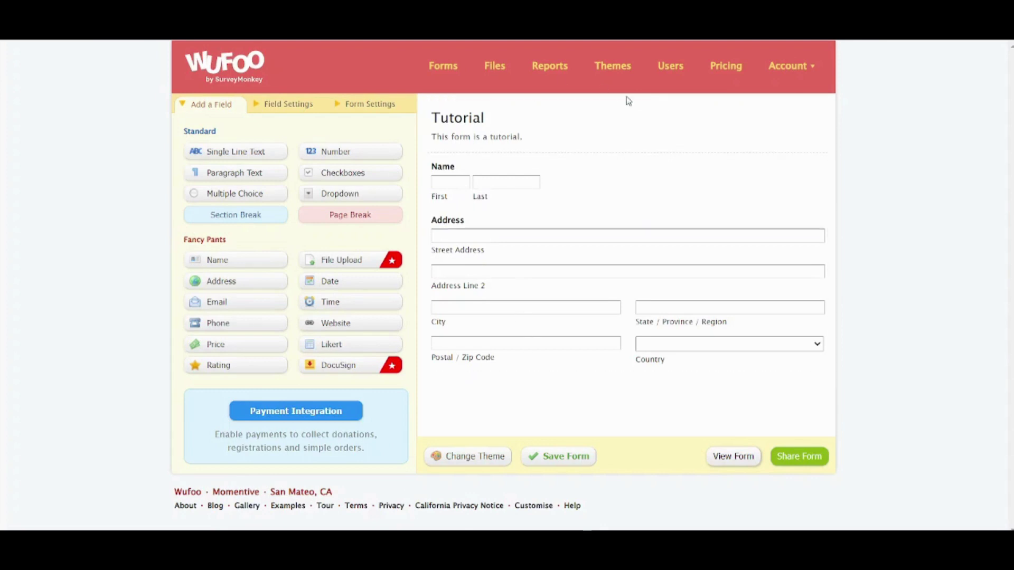
- In the Theme Designer's Backgrounds, set the wallpaper to dark grey #444444
{"action": "left_click", "coordinate": [613, 69]}
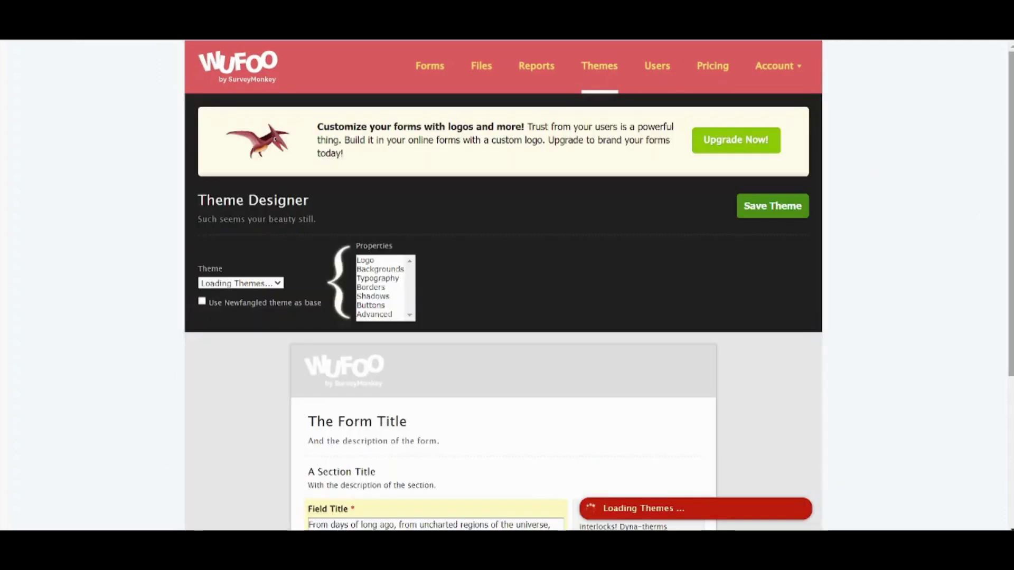
{"action": "scroll", "coordinate": [638, 283], "scroll_direction": "down", "scroll_amount": 3}
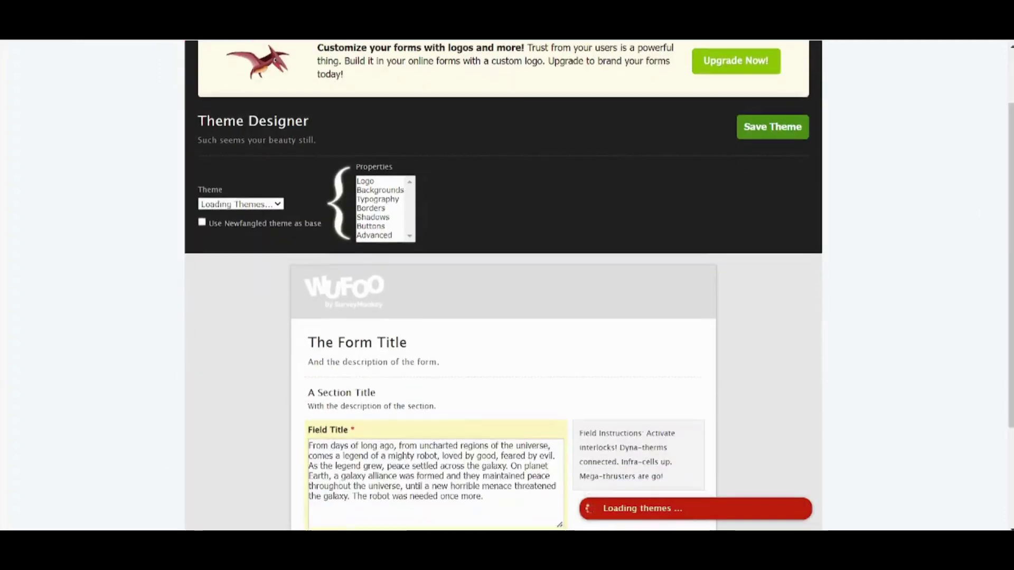
{"action": "left_click", "coordinate": [383, 192]}
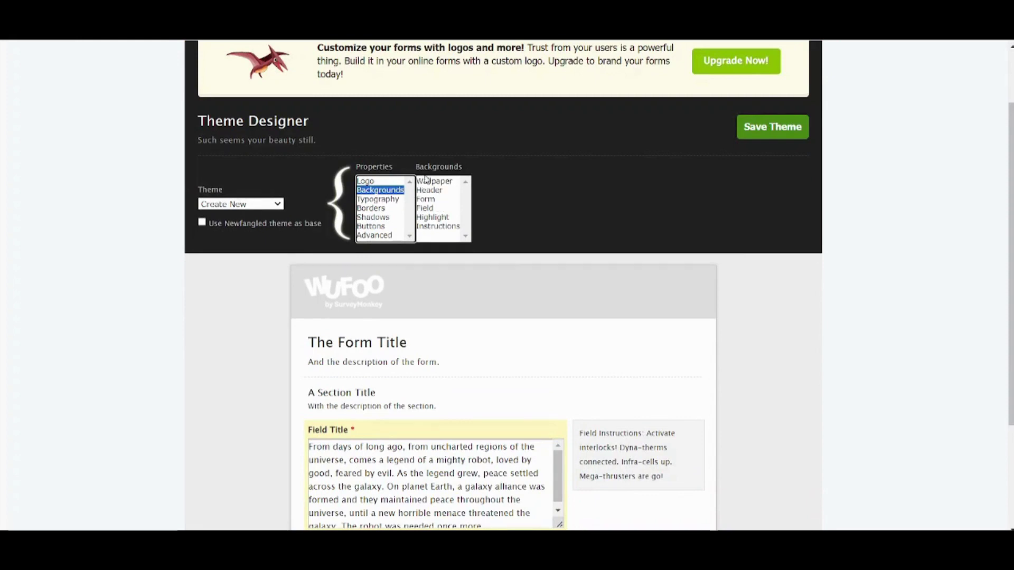
{"action": "scroll", "coordinate": [733, 368], "scroll_direction": "down", "scroll_amount": 3}
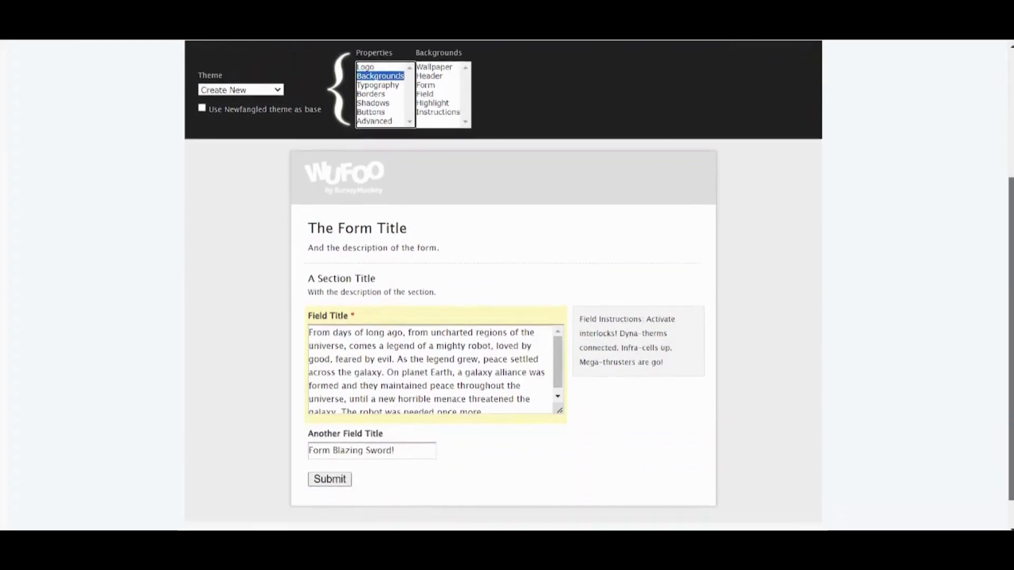
{"action": "scroll", "coordinate": [1002, 261], "scroll_direction": "up", "scroll_amount": 3}
{"action": "left_click", "coordinate": [434, 181]}
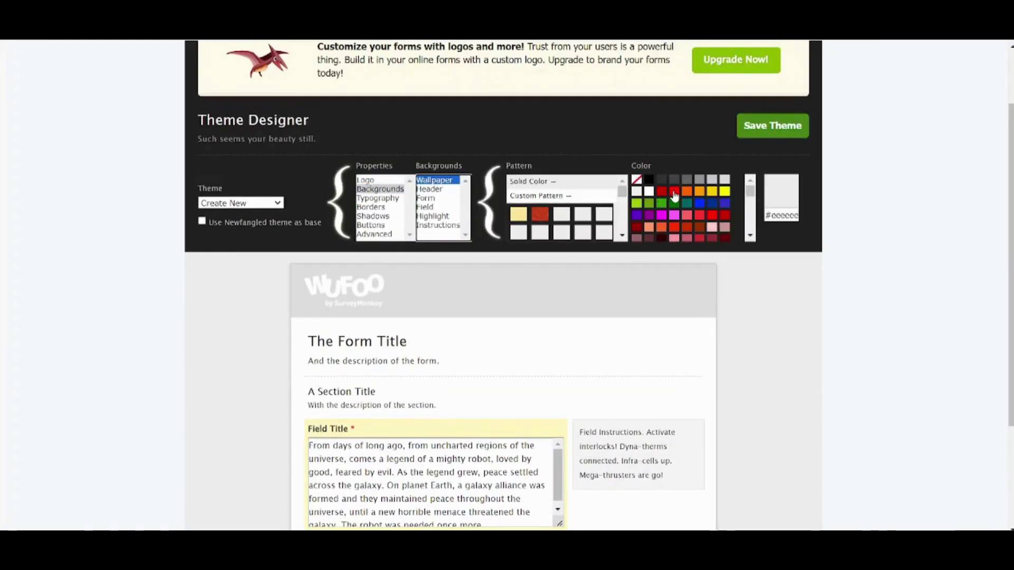
{"action": "left_click", "coordinate": [674, 193]}
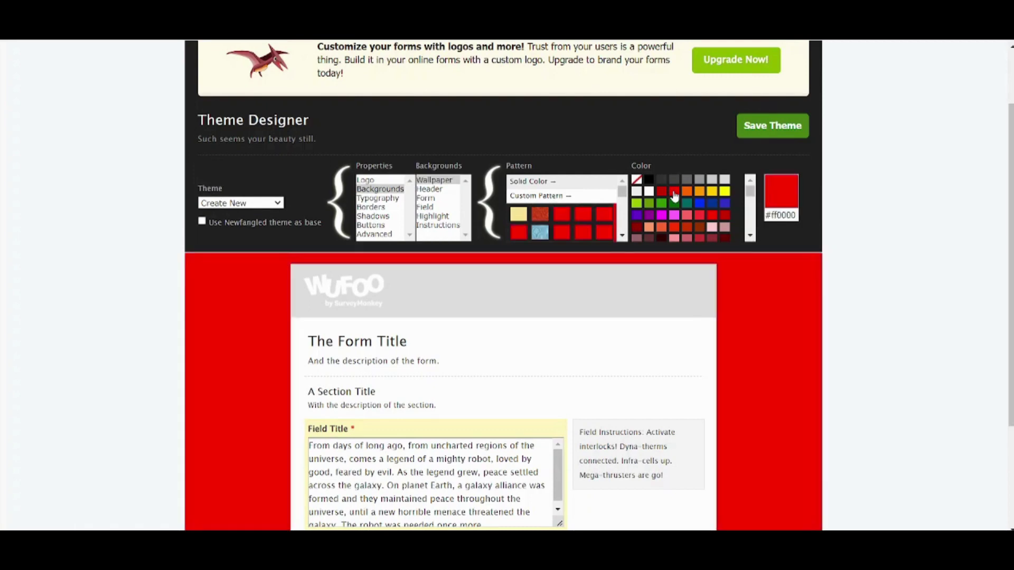
{"action": "left_click", "coordinate": [723, 217]}
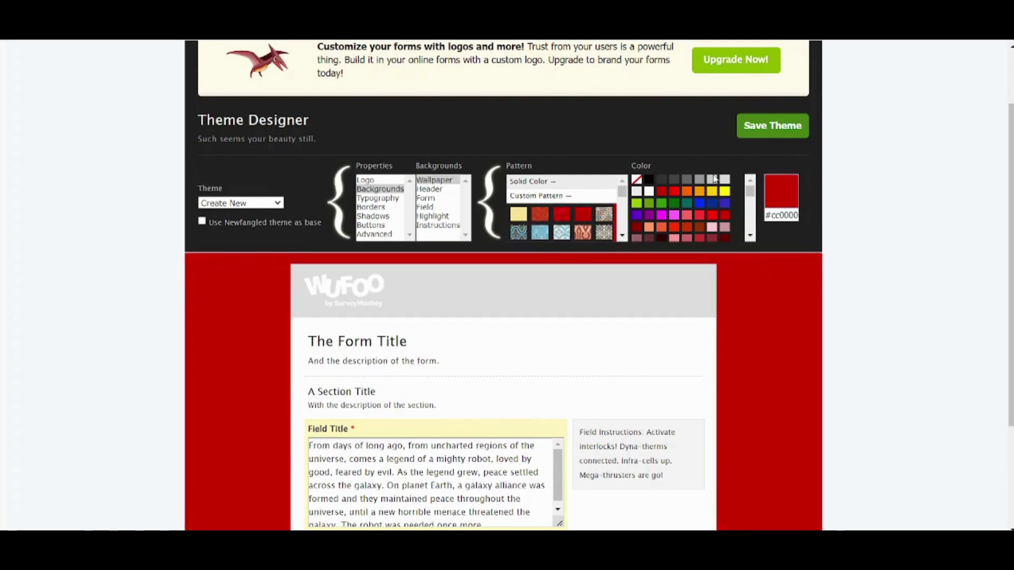
{"action": "left_click", "coordinate": [687, 180]}
{"action": "left_click", "coordinate": [674, 181]}
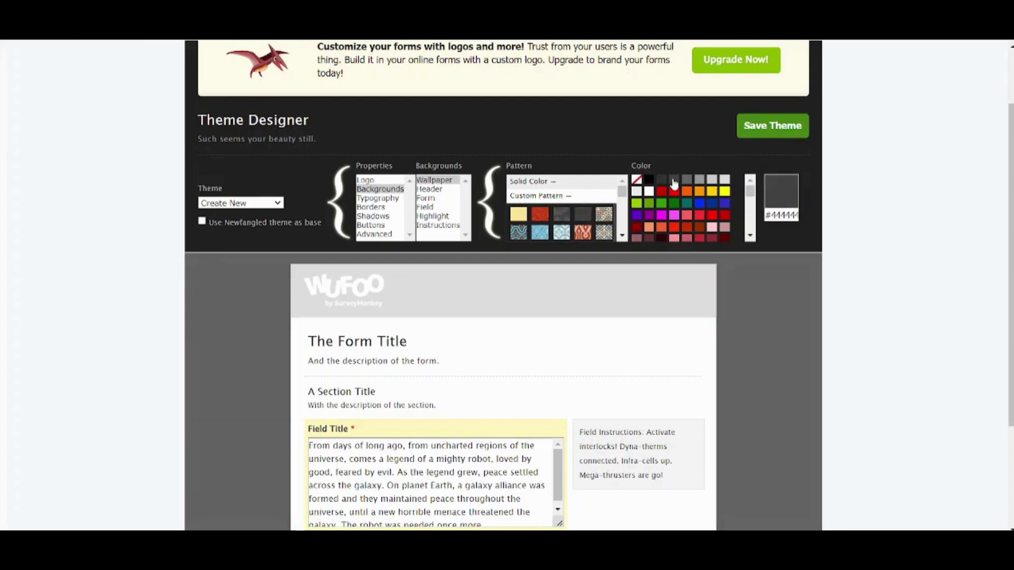
- Set the form background to light grey #cccccc and the header to dark grey #666666
{"action": "left_click", "coordinate": [436, 189]}
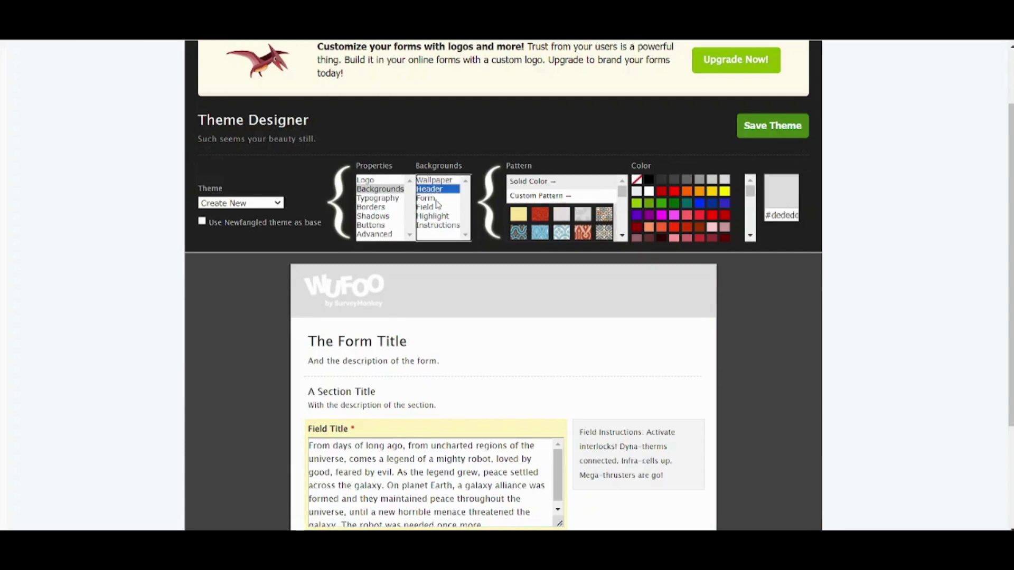
{"action": "left_click", "coordinate": [436, 198]}
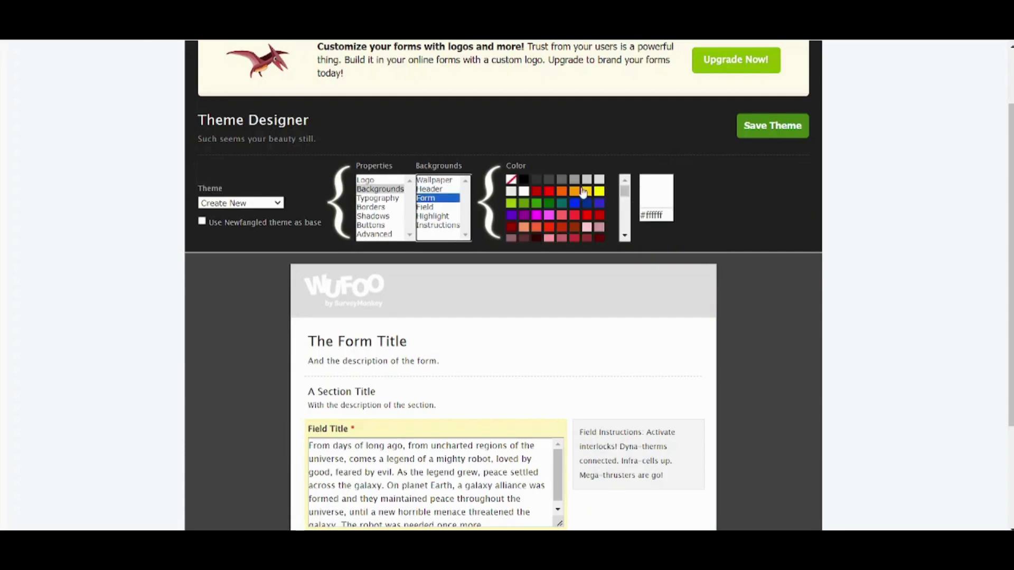
{"action": "left_click", "coordinate": [576, 180]}
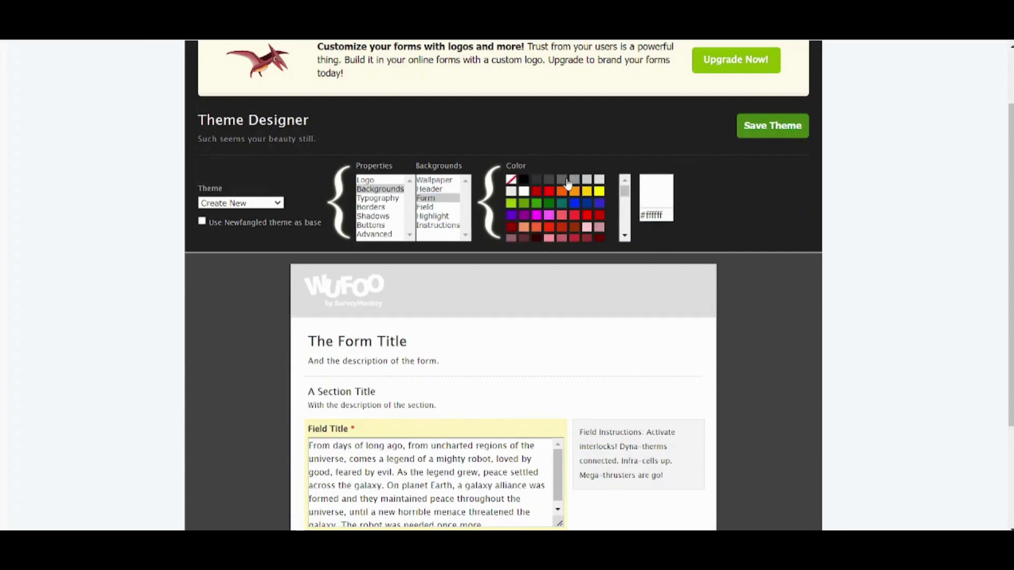
{"action": "left_click", "coordinate": [587, 181]}
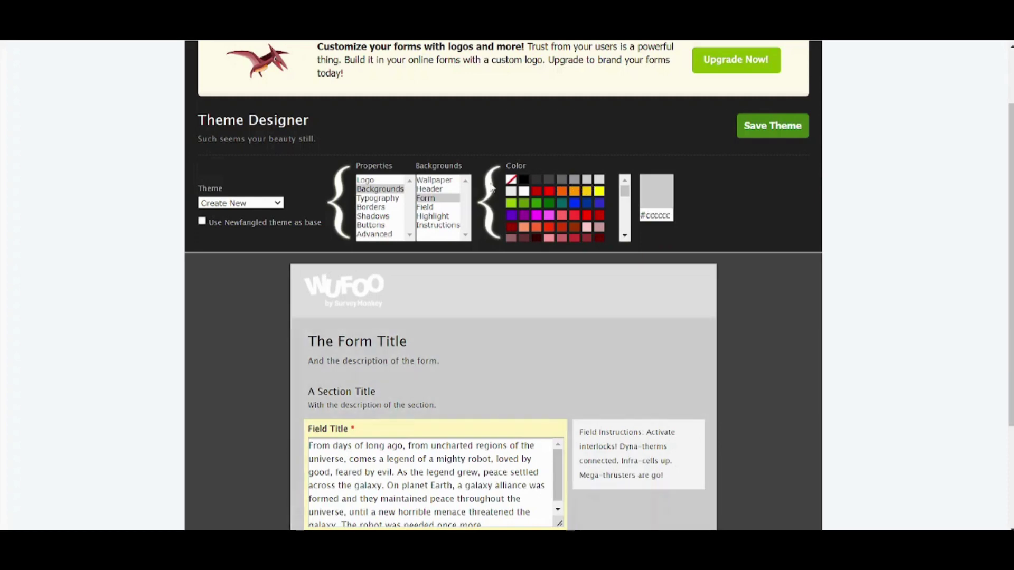
{"action": "left_click", "coordinate": [437, 189]}
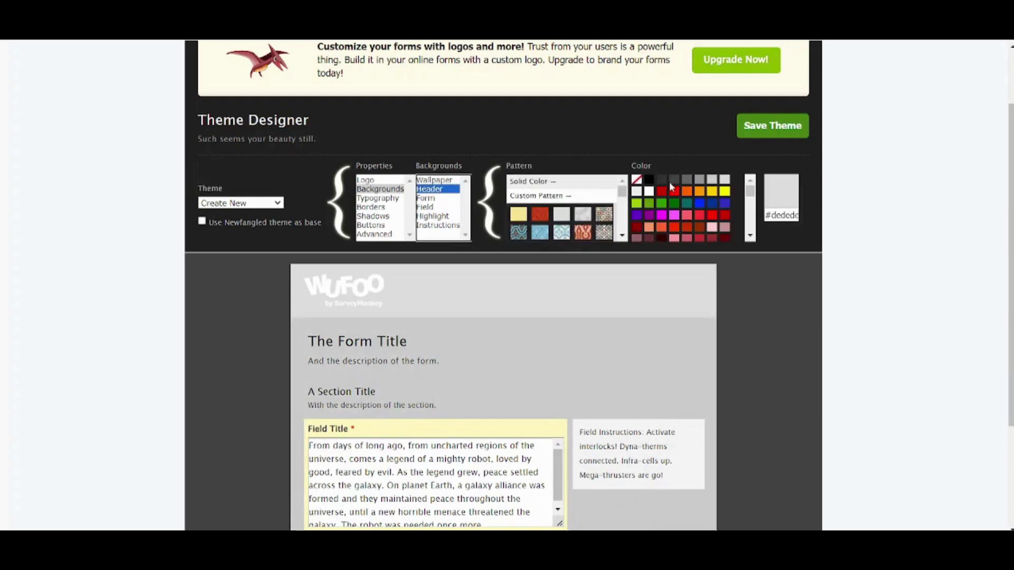
{"action": "left_click", "coordinate": [687, 180]}
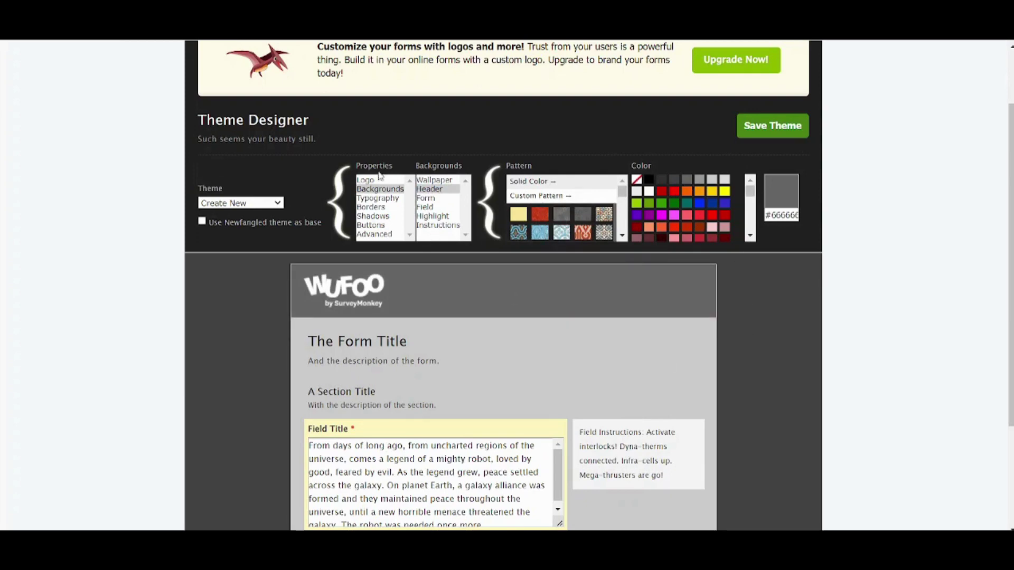
- Give the form border a Double style with Thick thickness
{"action": "left_click", "coordinate": [374, 208]}
{"action": "left_click", "coordinate": [432, 182]}
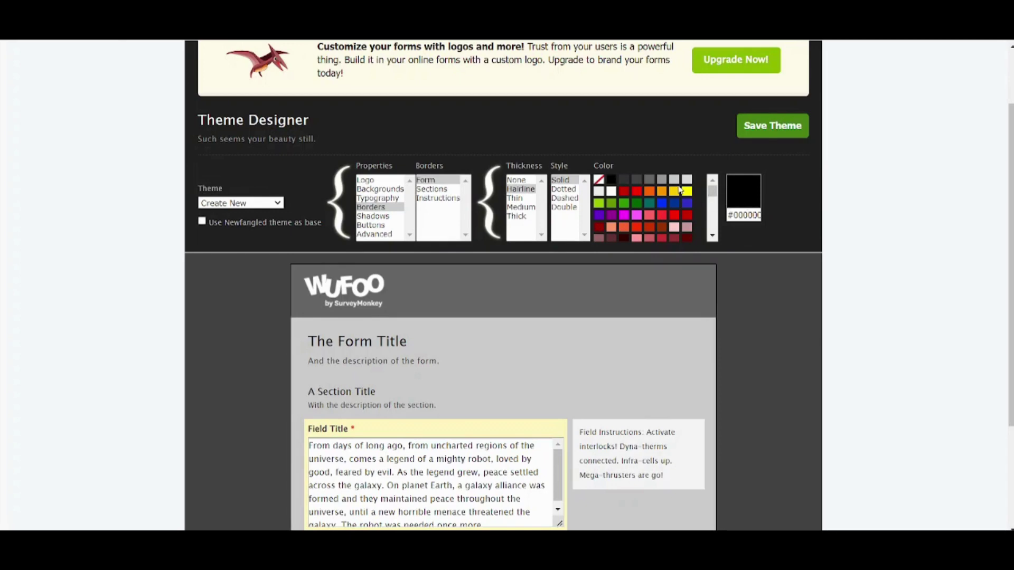
{"action": "left_click", "coordinate": [568, 190]}
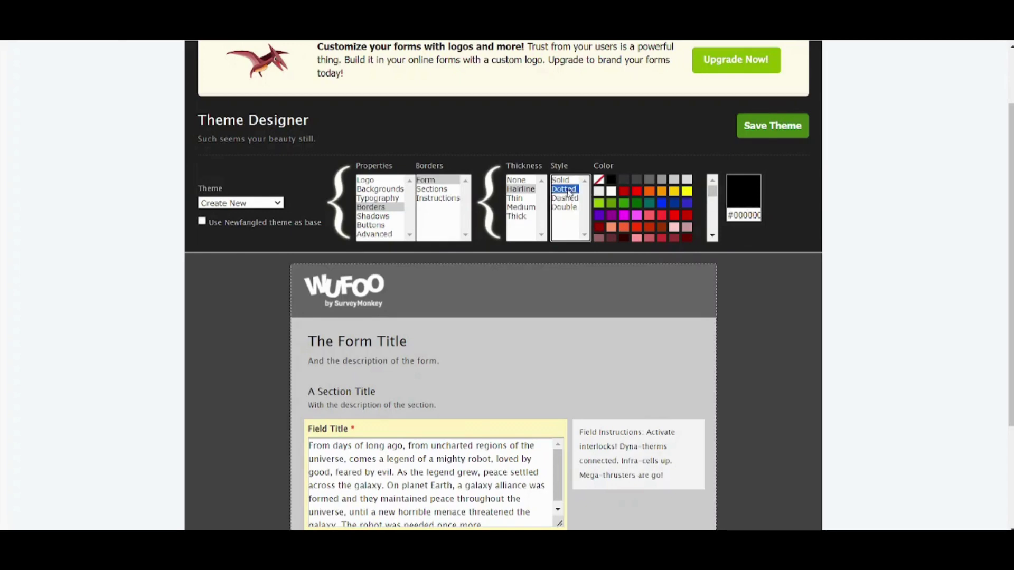
{"action": "left_click", "coordinate": [568, 200]}
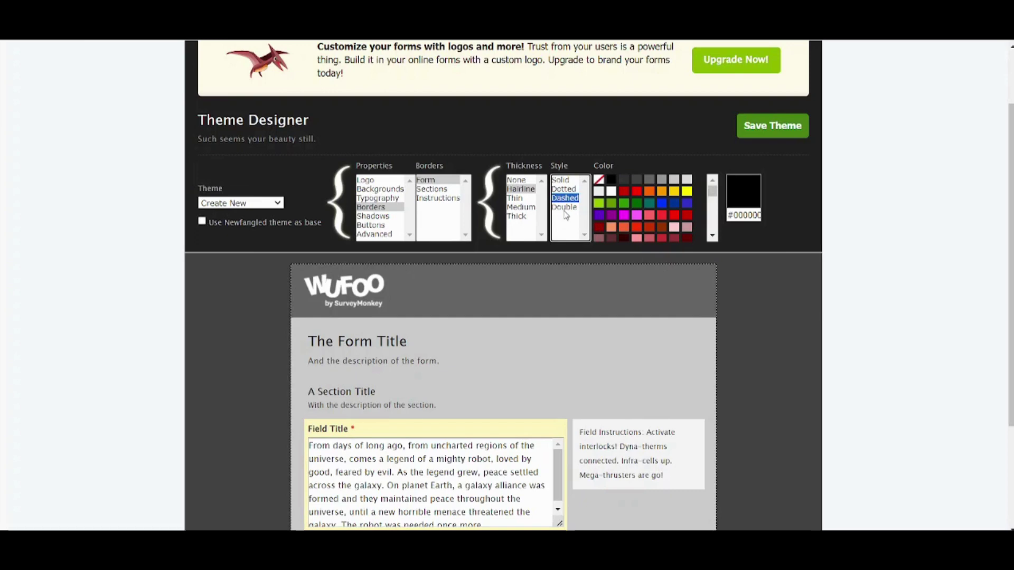
{"action": "left_click", "coordinate": [565, 209]}
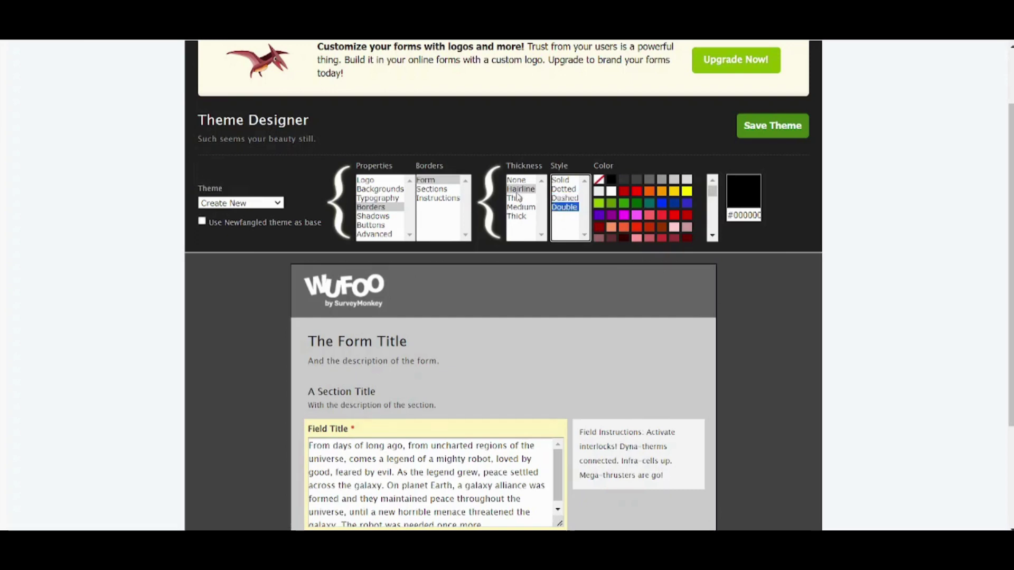
{"action": "left_click", "coordinate": [518, 217]}
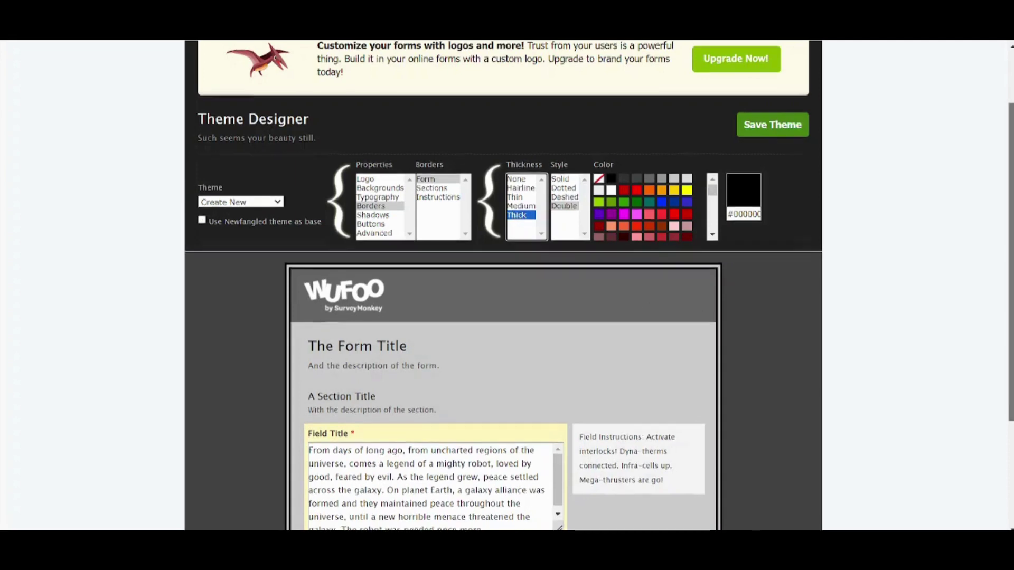
{"action": "scroll", "coordinate": [1004, 103], "scroll_direction": "down", "scroll_amount": 1}
{"action": "scroll", "coordinate": [1005, 103], "scroll_direction": "up", "scroll_amount": 2}
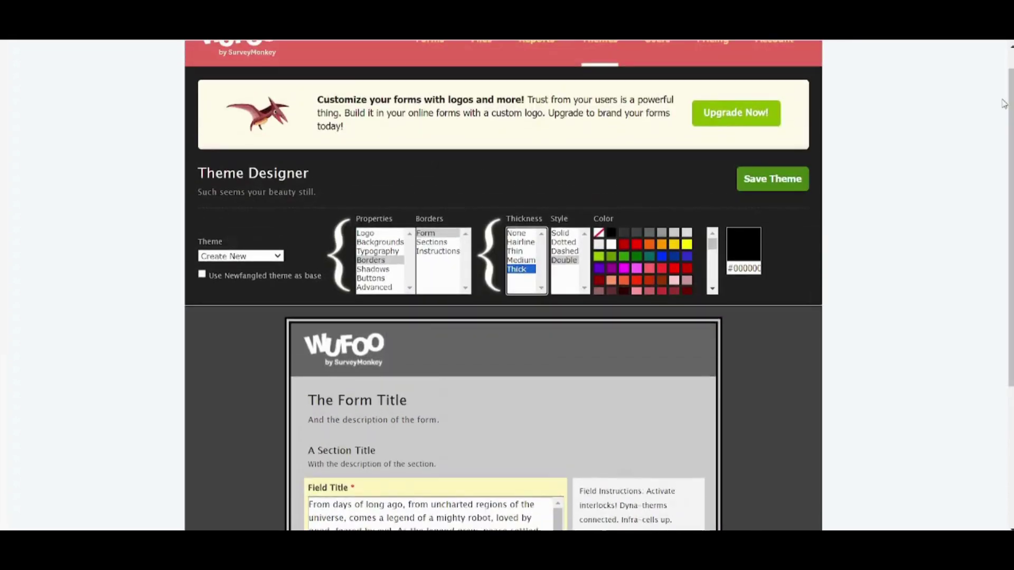
- Save the custom theme under the name 'Tutorial'
{"action": "left_click", "coordinate": [786, 183]}
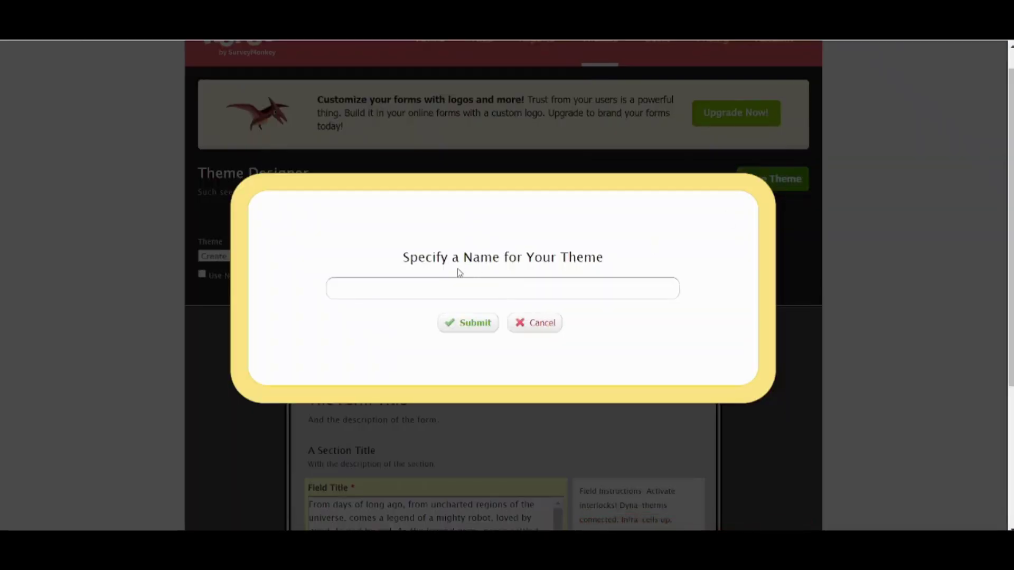
{"action": "type", "text": "Tutorial"}
{"action": "left_click", "coordinate": [477, 321]}
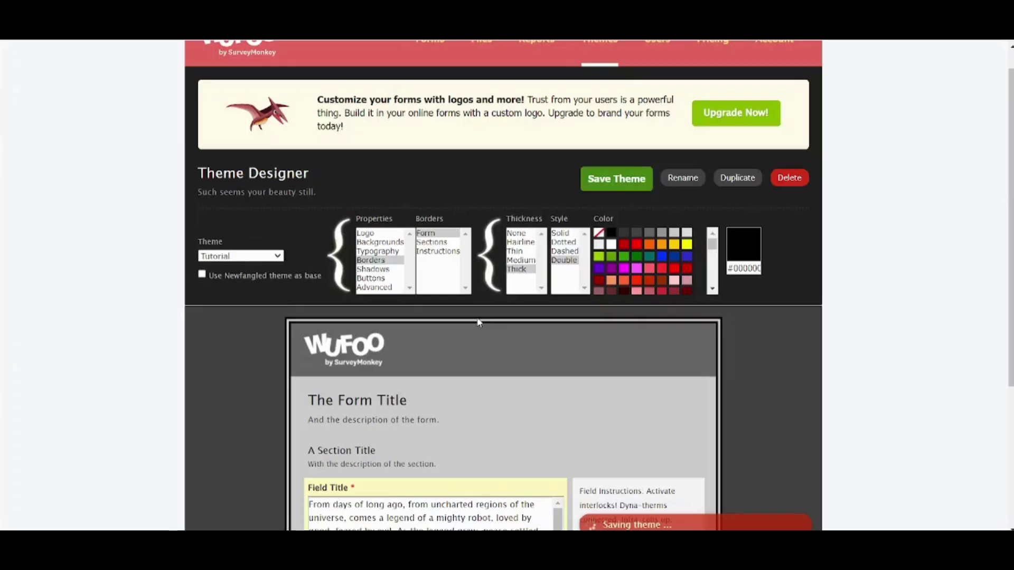
{"action": "scroll", "coordinate": [998, 115], "scroll_direction": "up", "scroll_amount": 1}
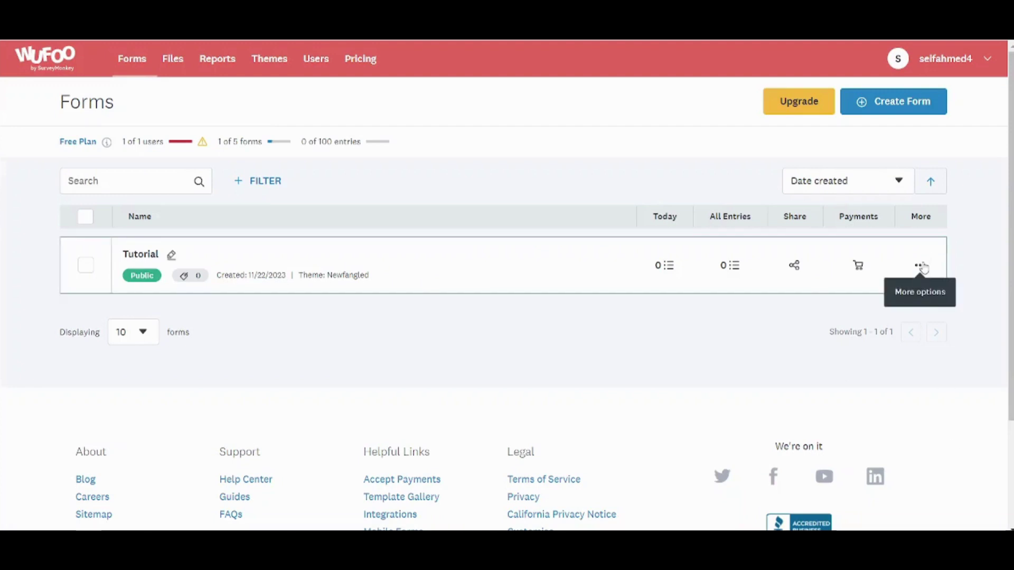
- Open the Tutorial form in the form builder
{"action": "left_click", "coordinate": [921, 266]}
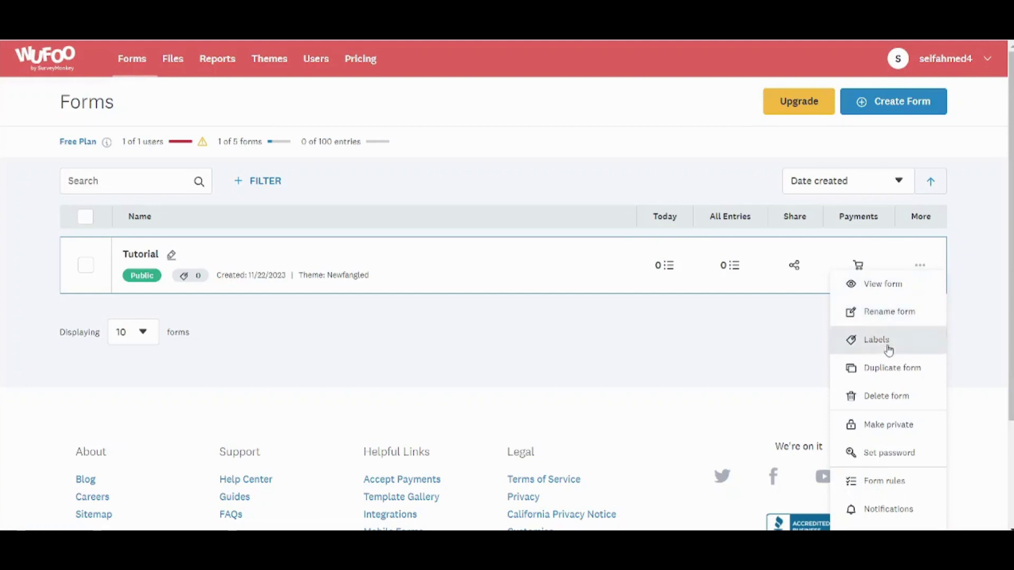
{"action": "left_click", "coordinate": [286, 257]}
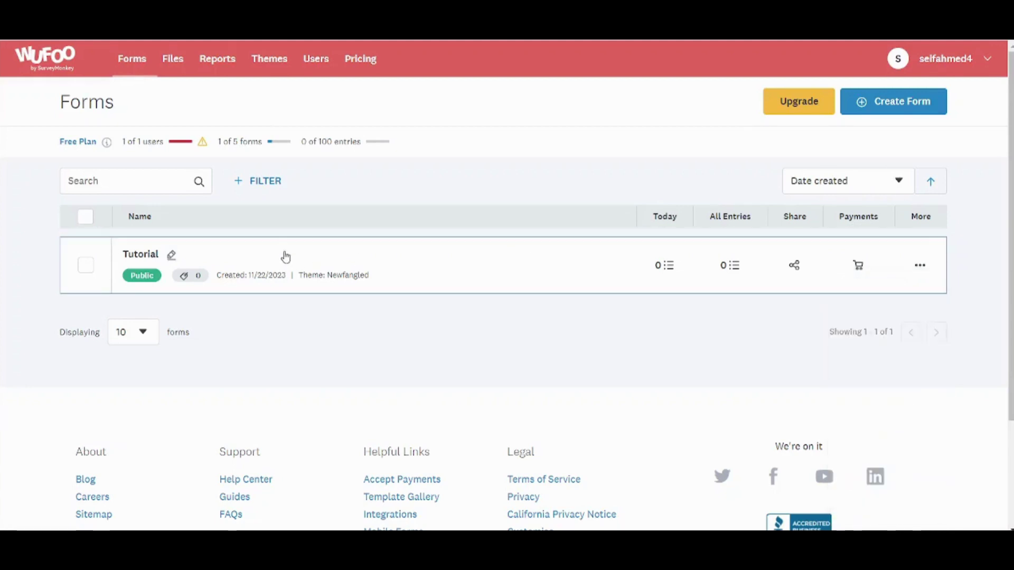
{"action": "left_click", "coordinate": [286, 257]}
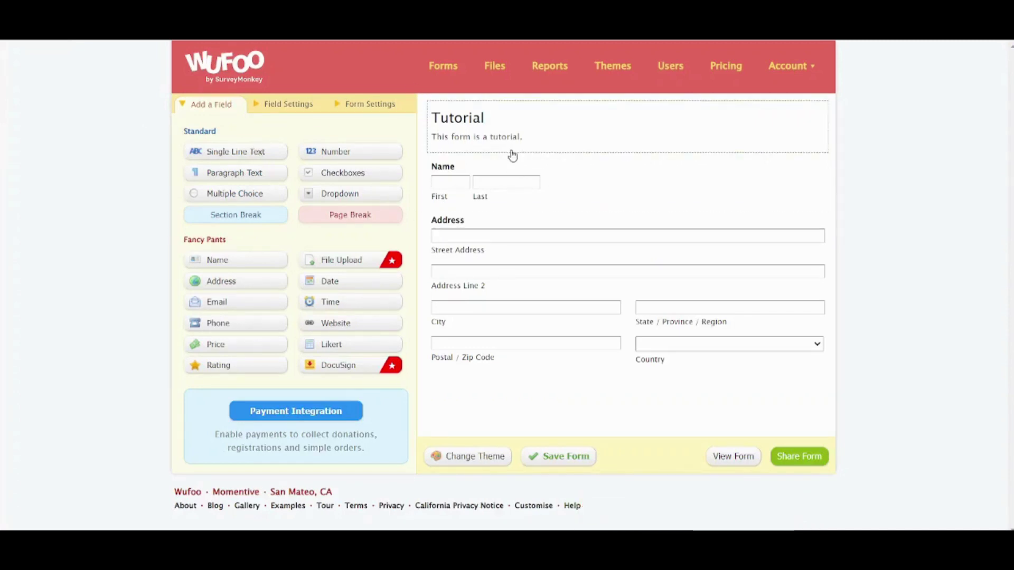
{"action": "left_click", "coordinate": [584, 136]}
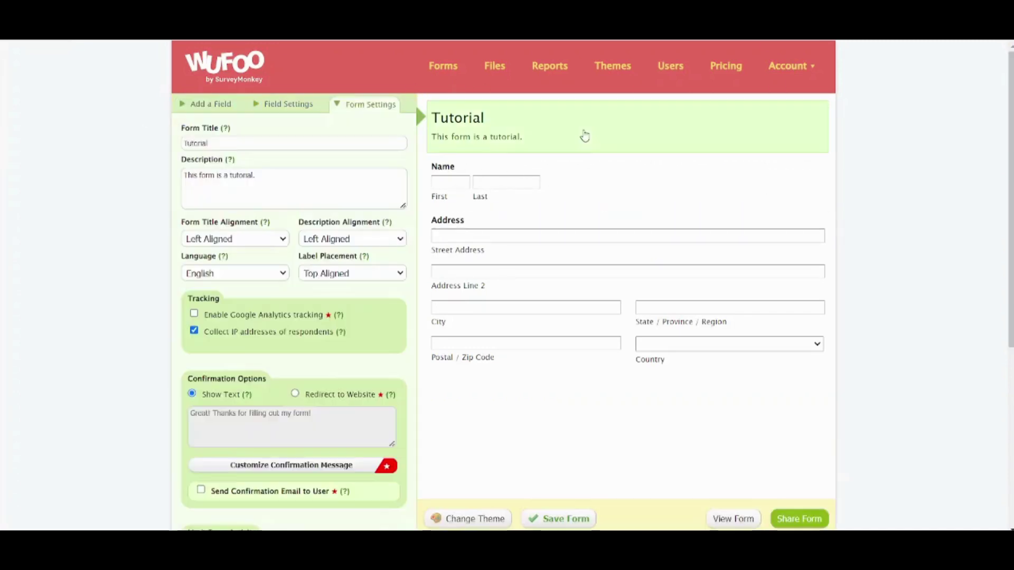
- Make the Name field required in its Field Settings
{"action": "left_click", "coordinate": [274, 104]}
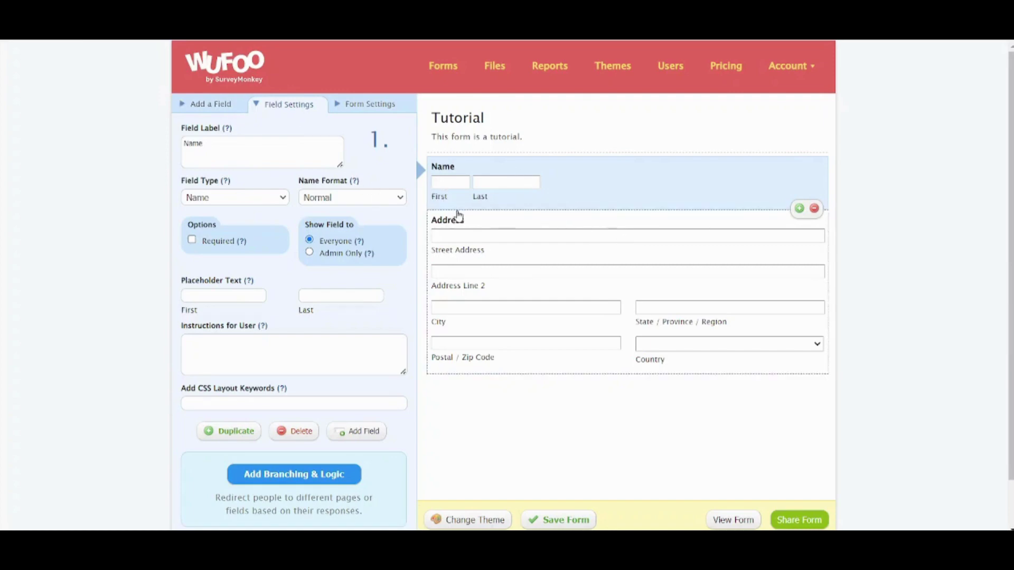
{"action": "left_click", "coordinate": [477, 219]}
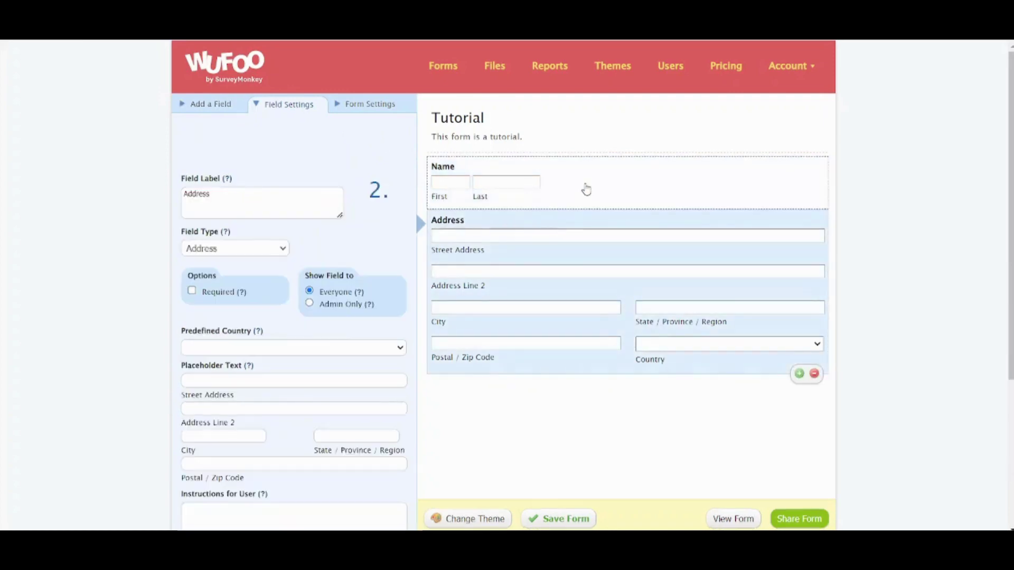
{"action": "left_click", "coordinate": [586, 189]}
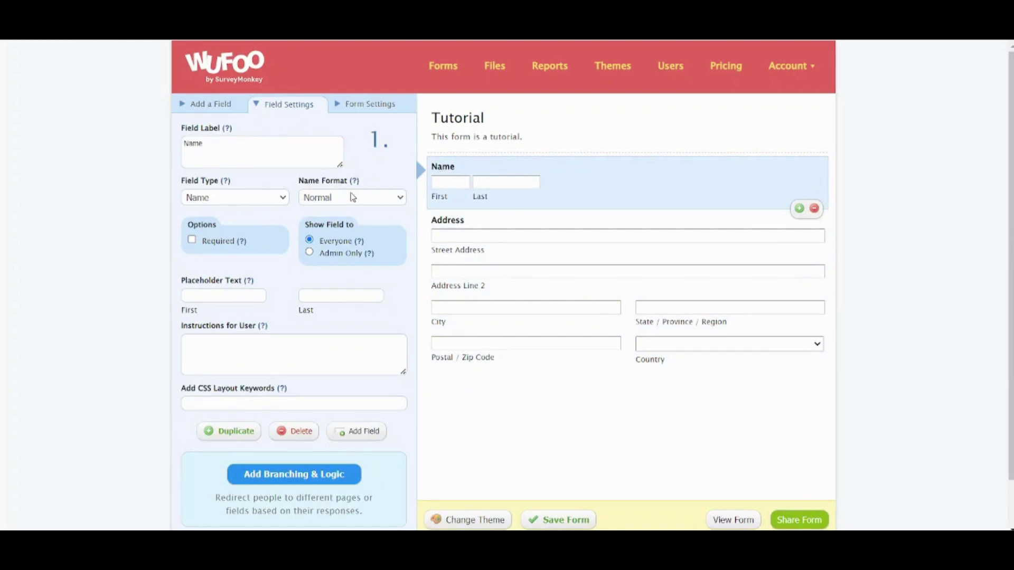
{"action": "left_click", "coordinate": [192, 240]}
- Save the Tutorial form, copy its permanent link, and open a new browser tab for it
{"action": "left_click", "coordinate": [583, 517]}
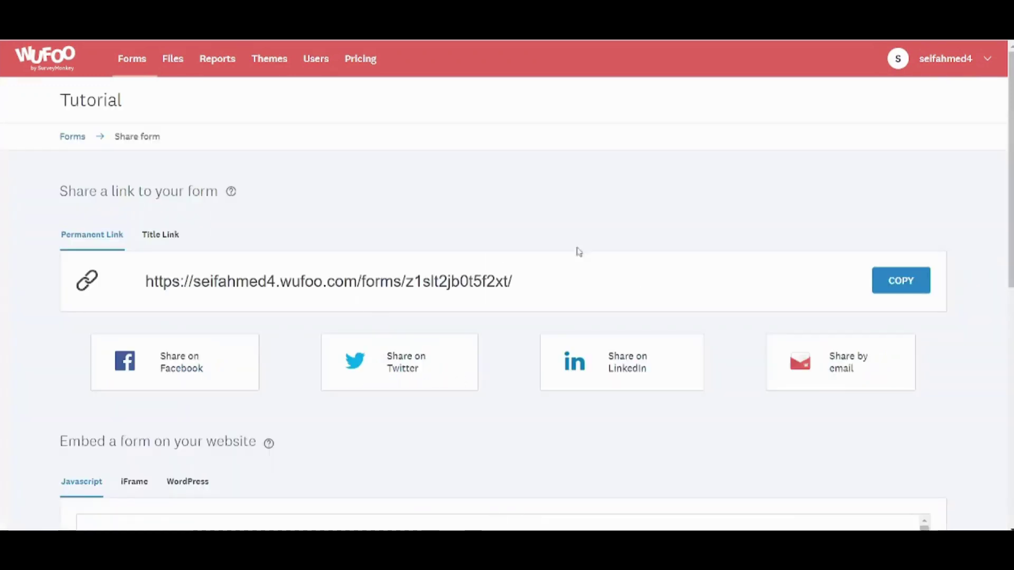
{"action": "left_click", "coordinate": [899, 280]}
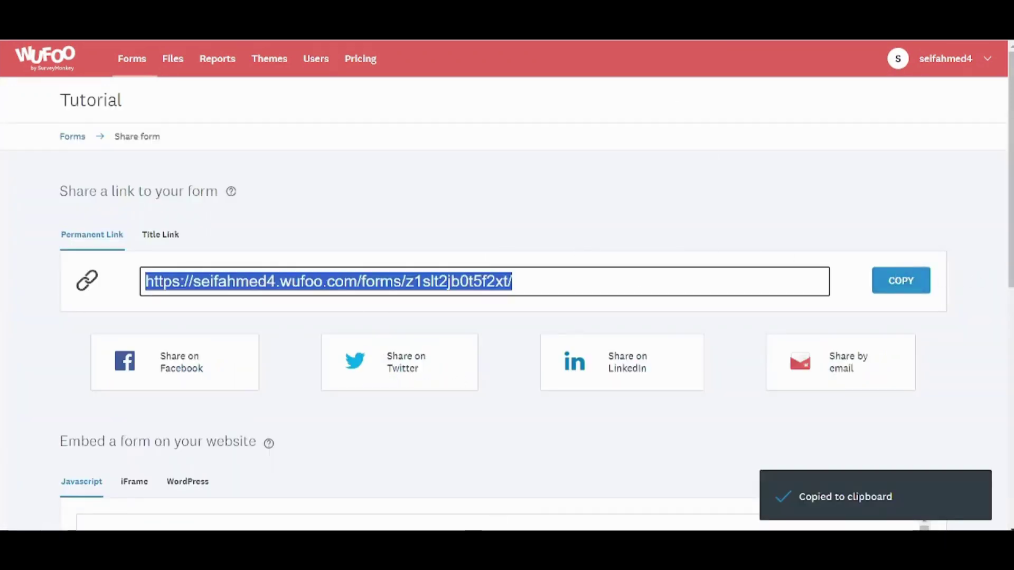
{"action": "key", "text": "ctrl+t"}
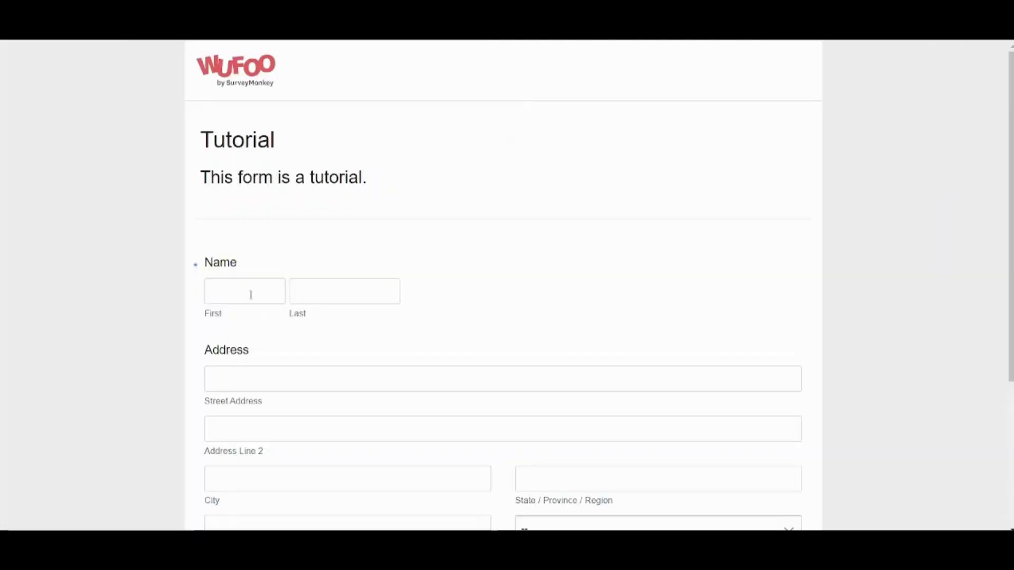
- Submit a test entry with a first and last name on the live Tutorial form
{"action": "left_click", "coordinate": [251, 295]}
{"action": "key", "text": "Tab"}
{"action": "type", "text": "Ahmed"}
{"action": "scroll", "coordinate": [251, 295], "scroll_direction": "down", "scroll_amount": 1}
{"action": "scroll", "coordinate": [449, 259], "scroll_direction": "down", "scroll_amount": 3}
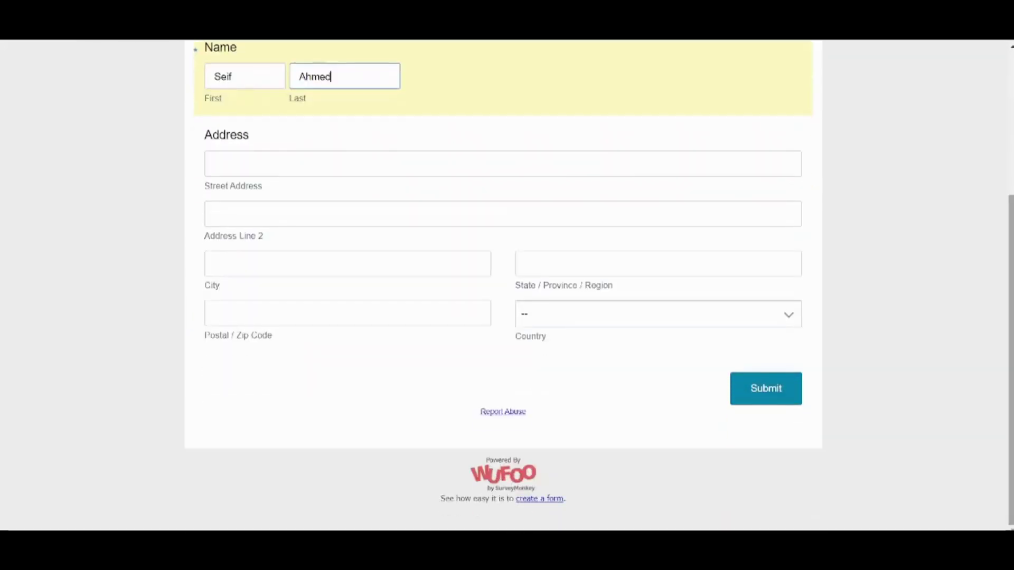
{"action": "left_click", "coordinate": [754, 382]}
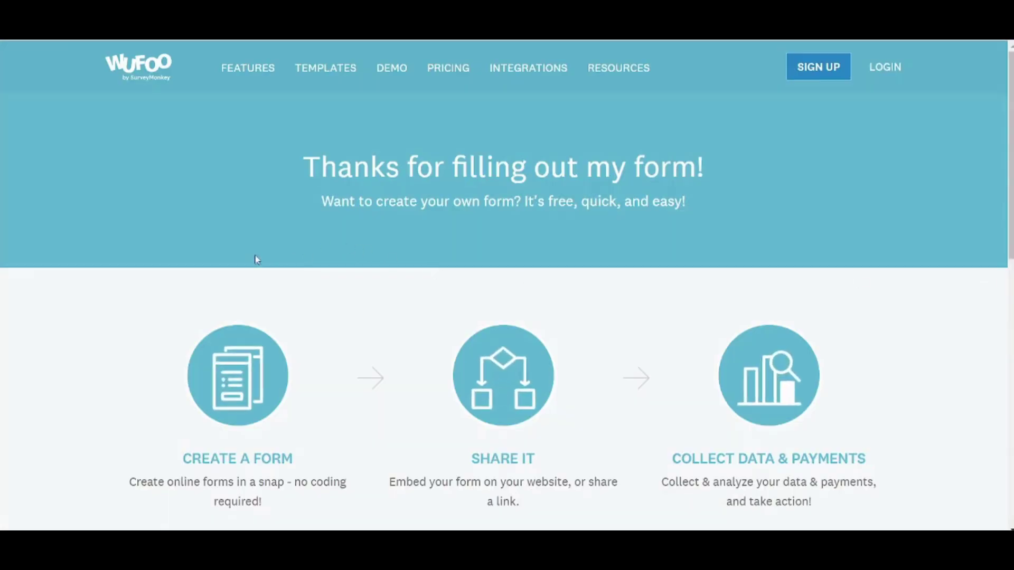
{"action": "left_click_drag", "start_coordinate": [316, 160], "coordinate": [724, 176]}
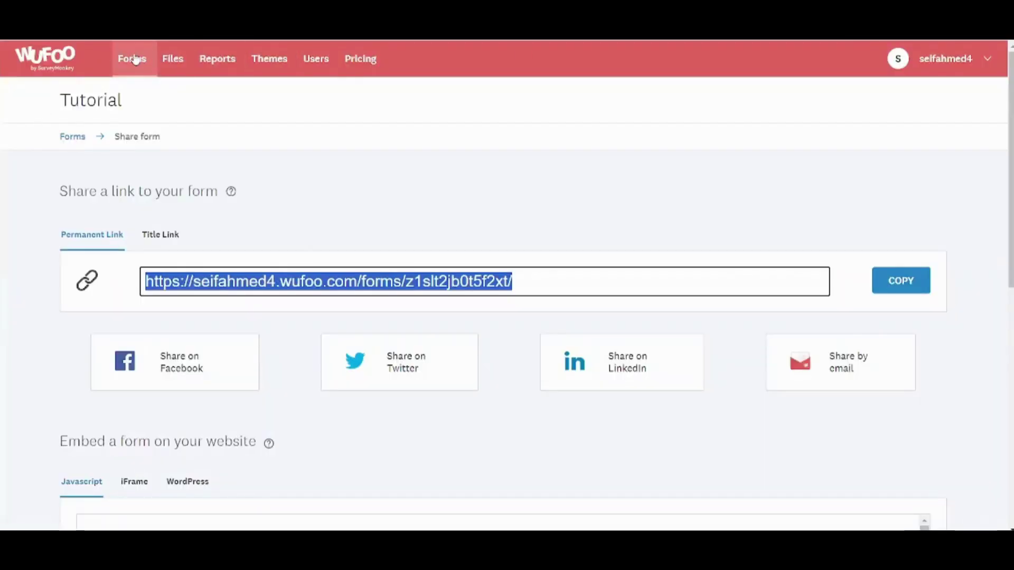
- Return to the Forms list to view the Tutorial form's entry counts
{"action": "left_click", "coordinate": [133, 58]}
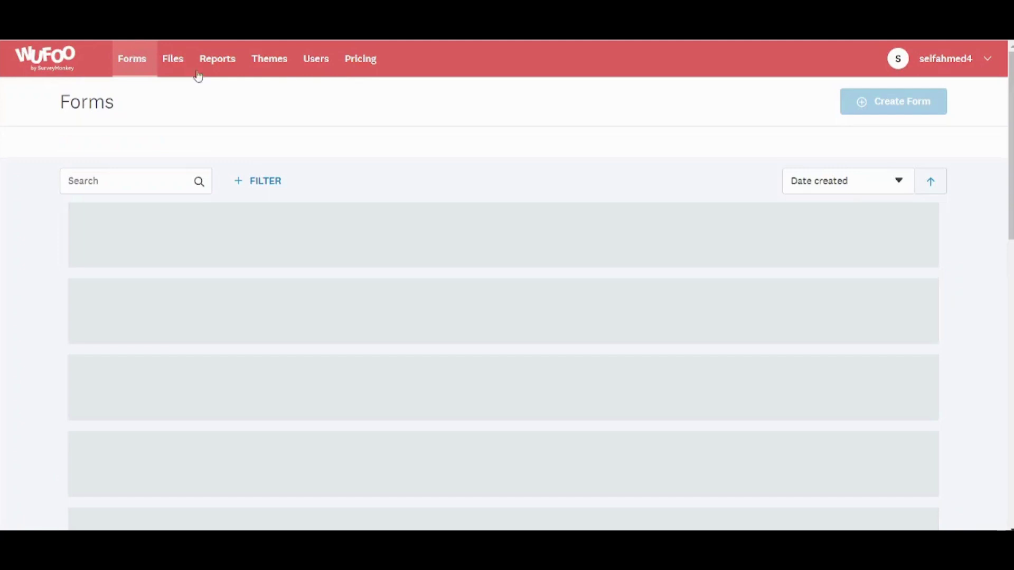